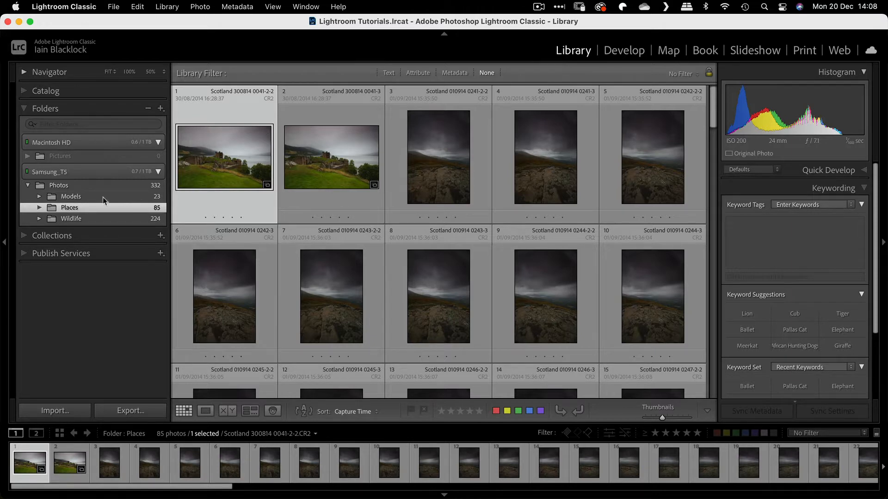
Open the Castles collection, look through its photos, and check whether it is set as the target collection.
click(22, 235)
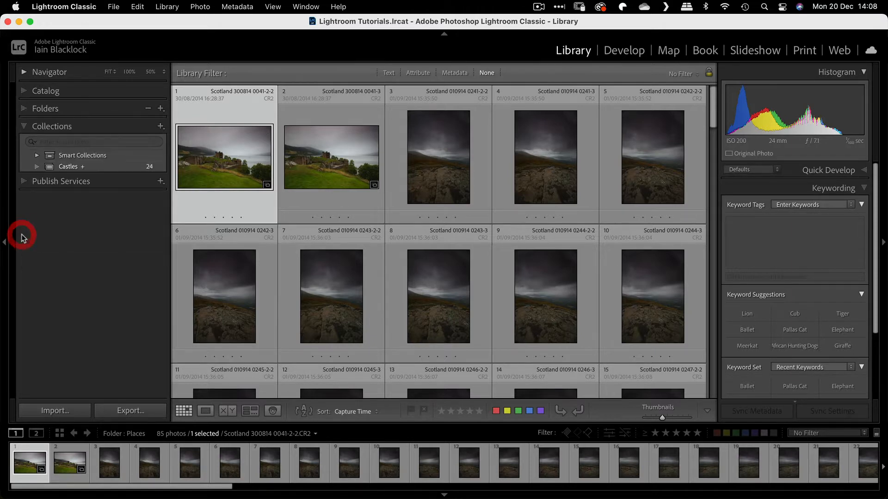
click(70, 165)
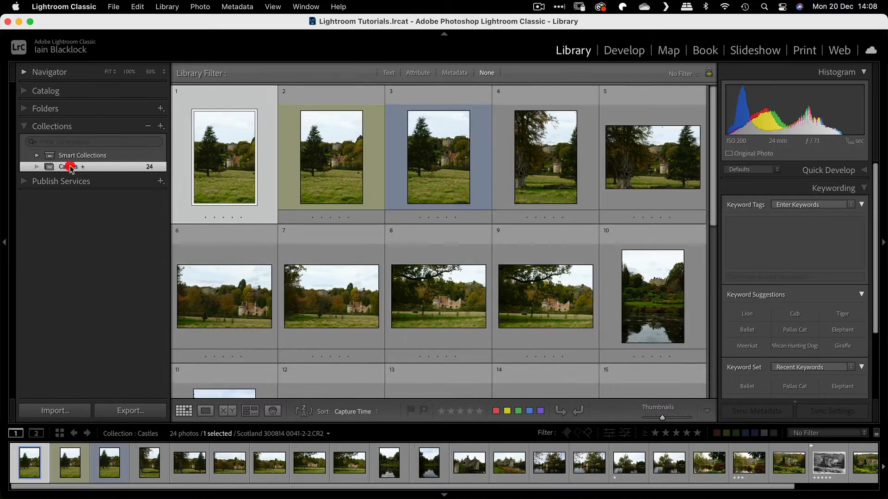
scroll(390, 250, down, 5)
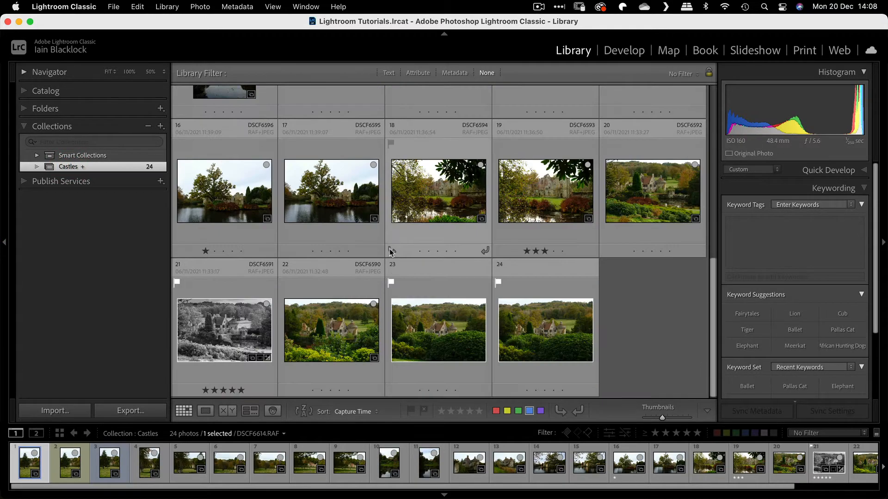
scroll(390, 252, up, 5)
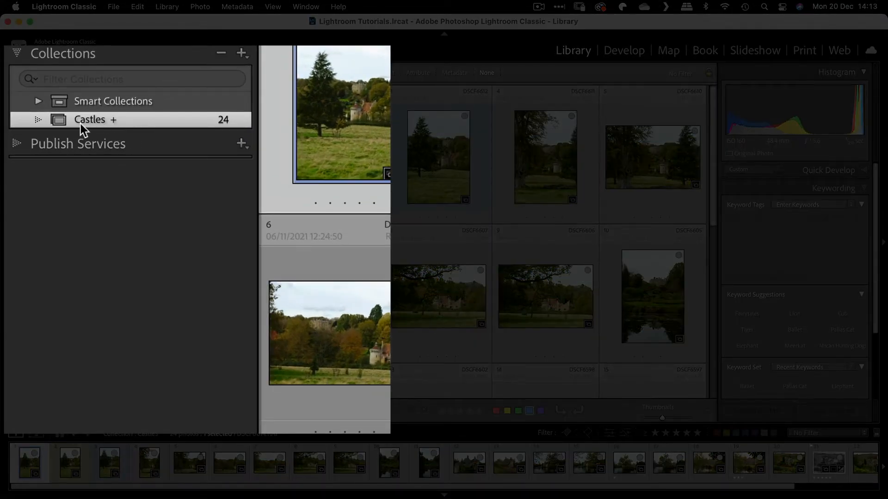
right_click(94, 121)
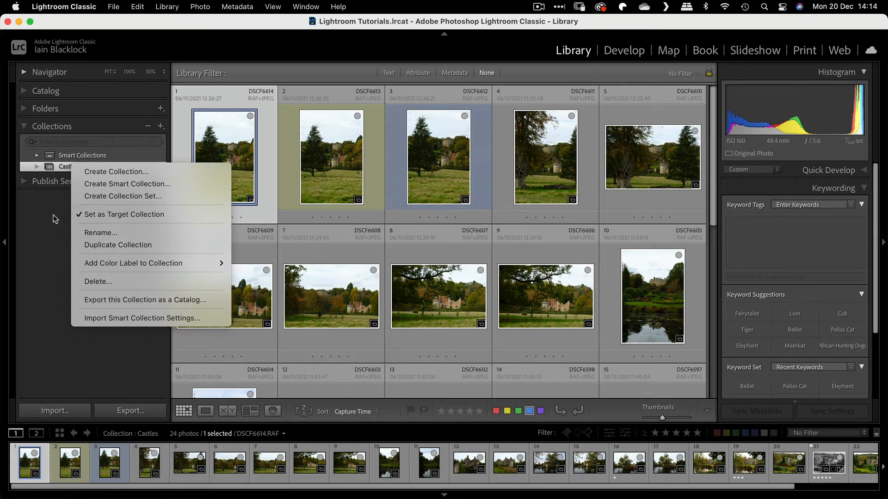
click(24, 109)
Add the first castle photo in the Places > Scotland folder to the target collection and check the Castles collection's photo count.
click(23, 109)
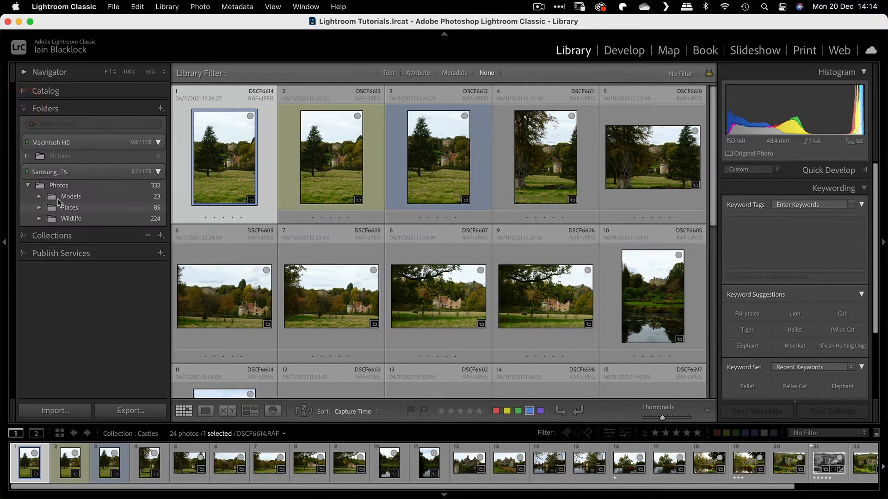
click(39, 208)
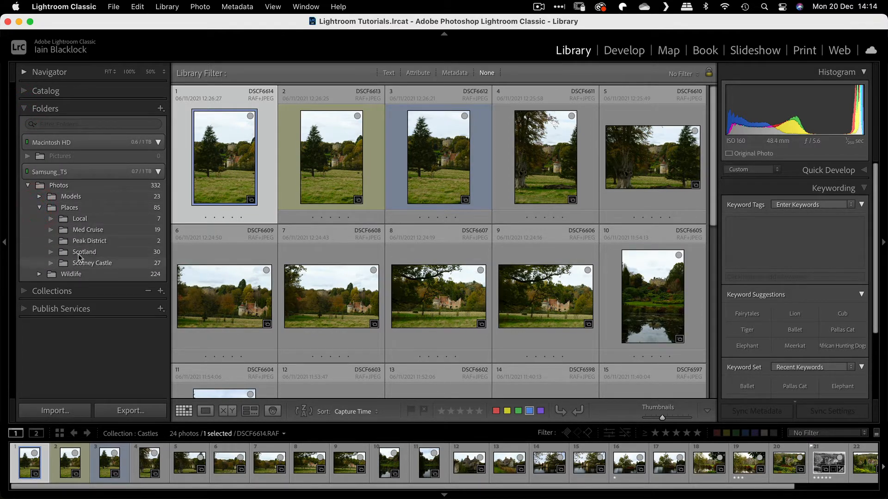
click(82, 253)
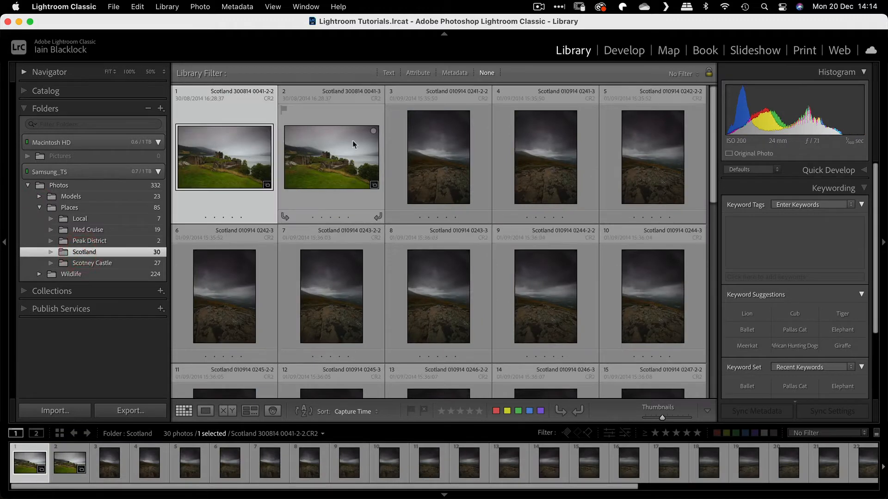
click(215, 153)
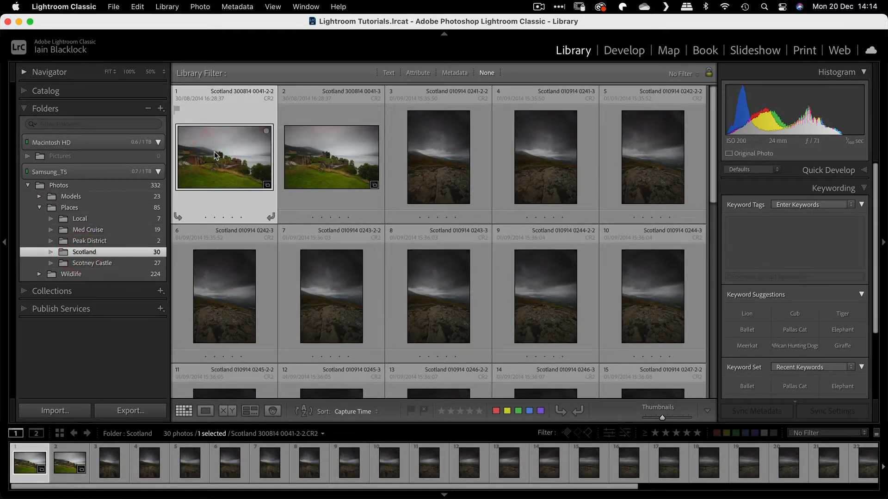
click(201, 7)
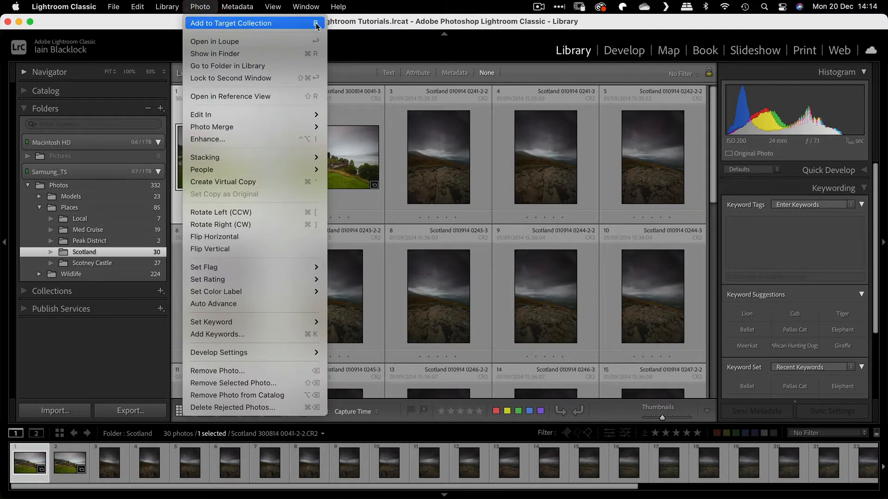
click(353, 71)
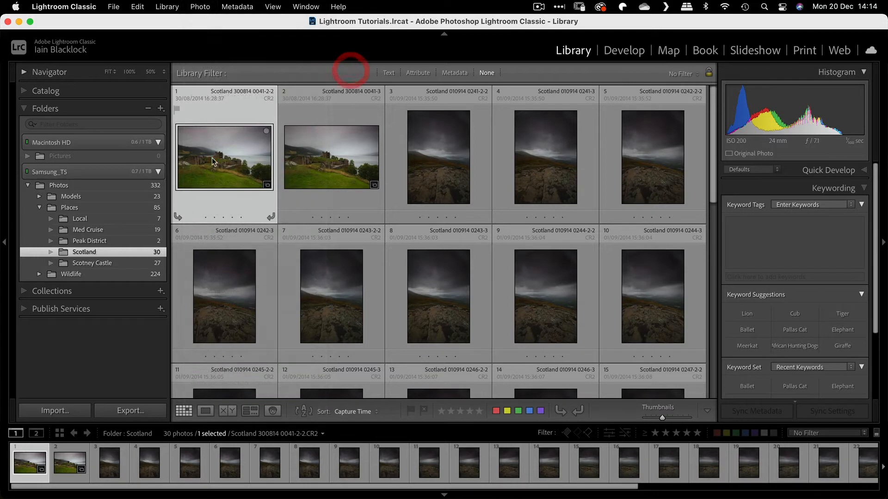
click(211, 159)
key(b)
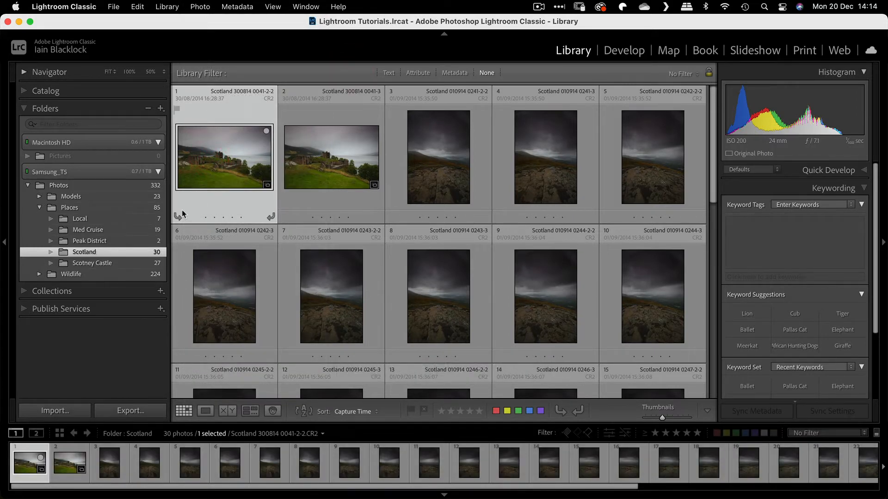
click(24, 290)
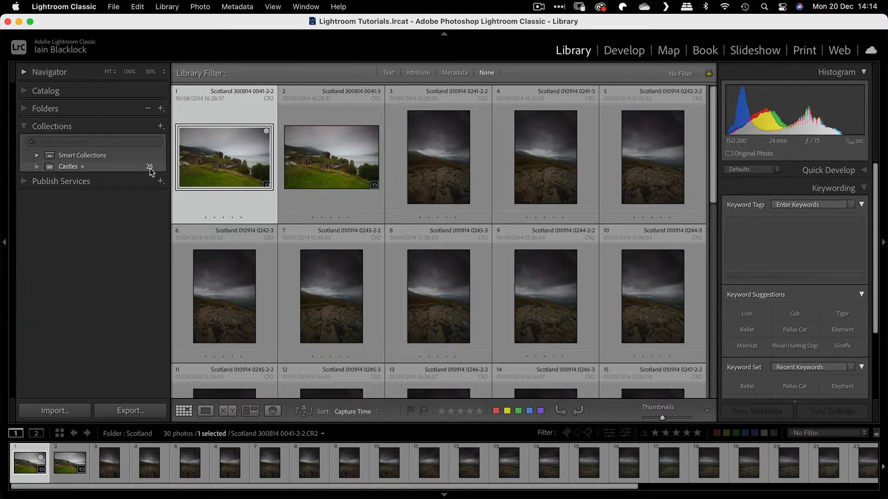
Add the second Scotland castle photo to the Castles collection directly from the grid.
click(20, 108)
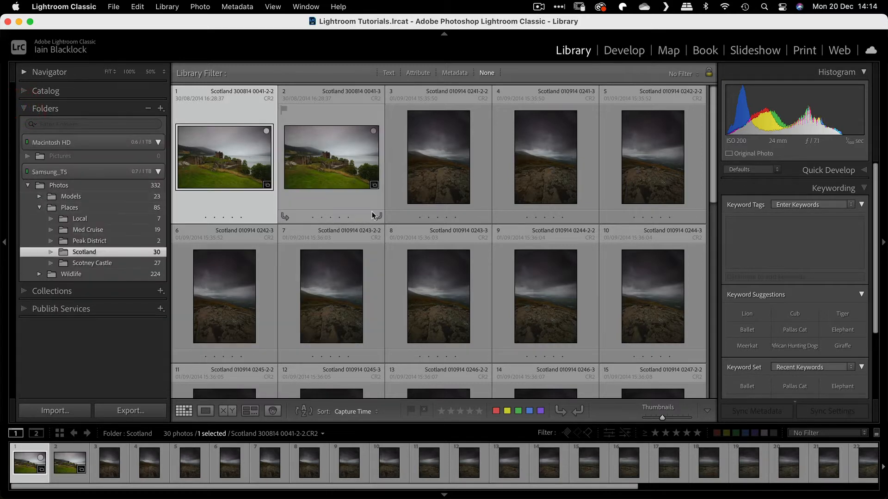
click(21, 290)
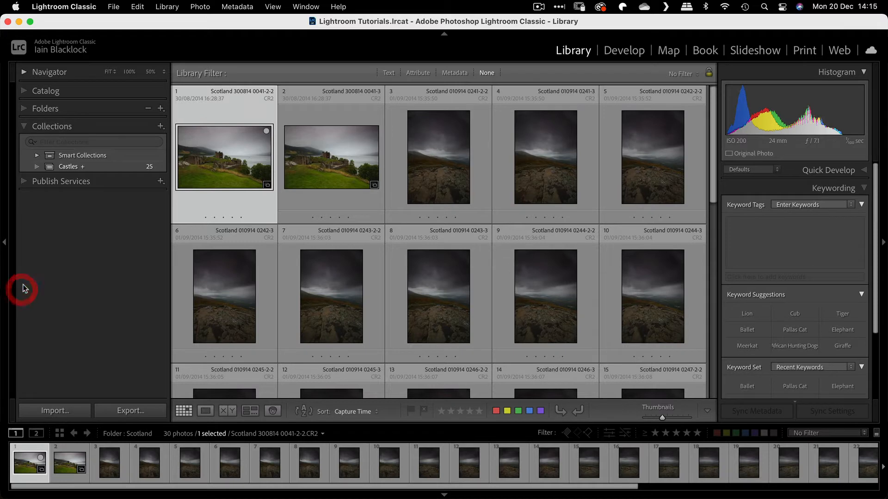
click(327, 143)
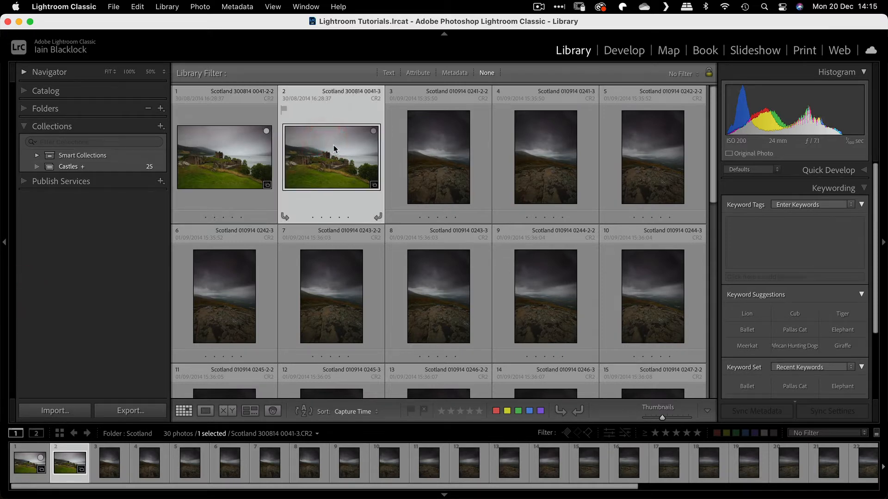
drag(327, 143, 72, 169)
click(34, 166)
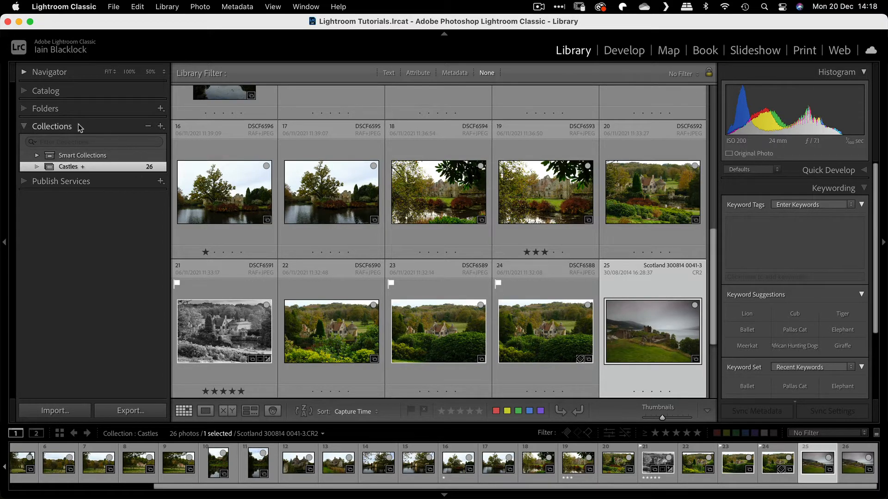
Turn off Solo Mode and expand both the Folders and Collections sections together.
click(79, 109)
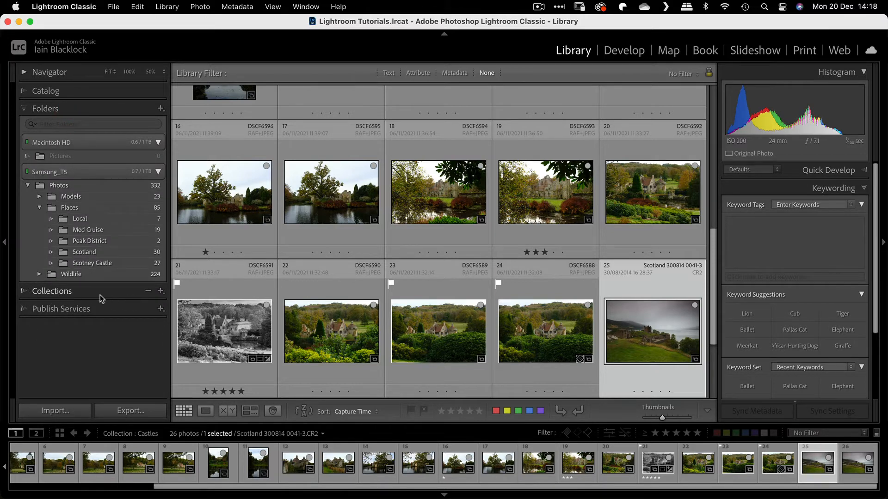
right_click(115, 291)
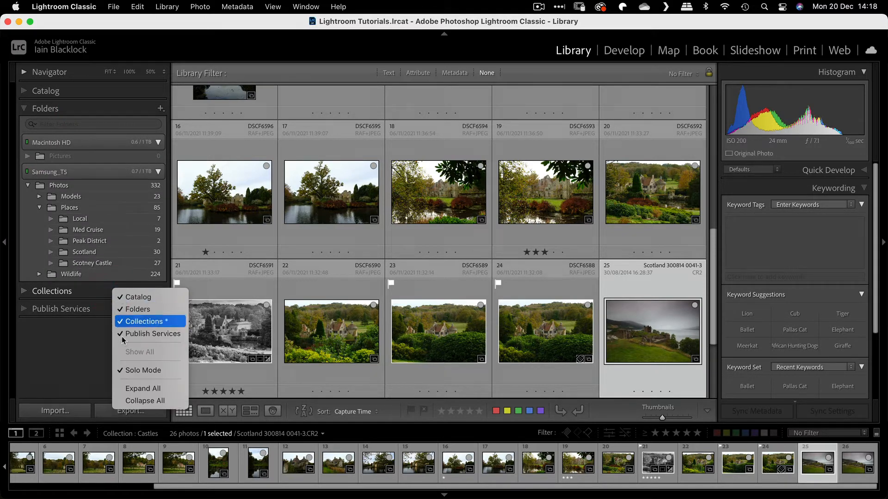
click(130, 370)
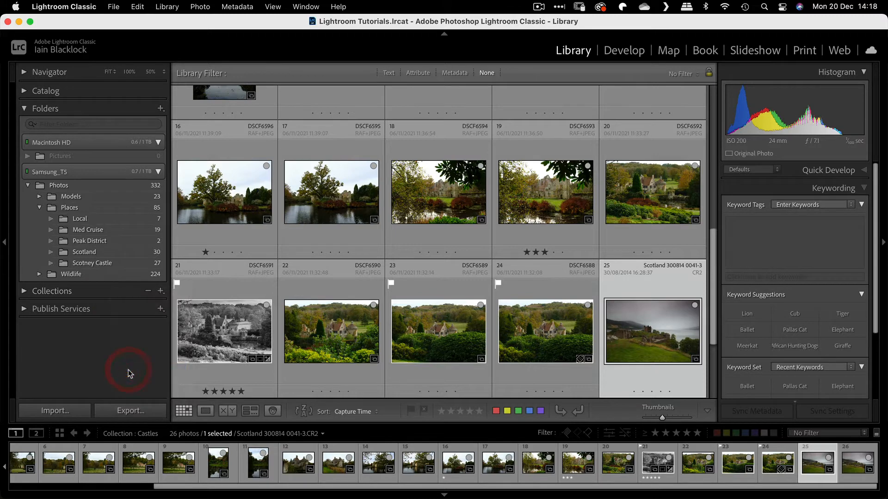
click(23, 293)
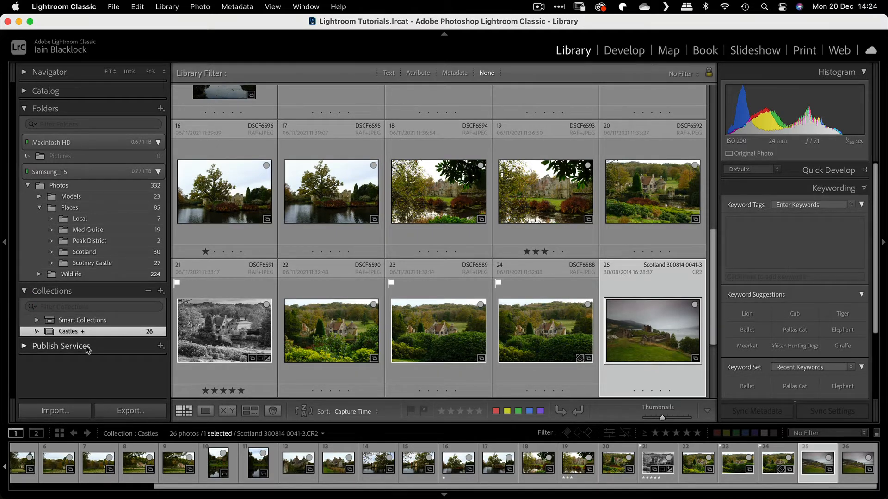
Compare the photos in the Scotland and Scotney Castle folders with those gathered in the Castles collection.
click(79, 252)
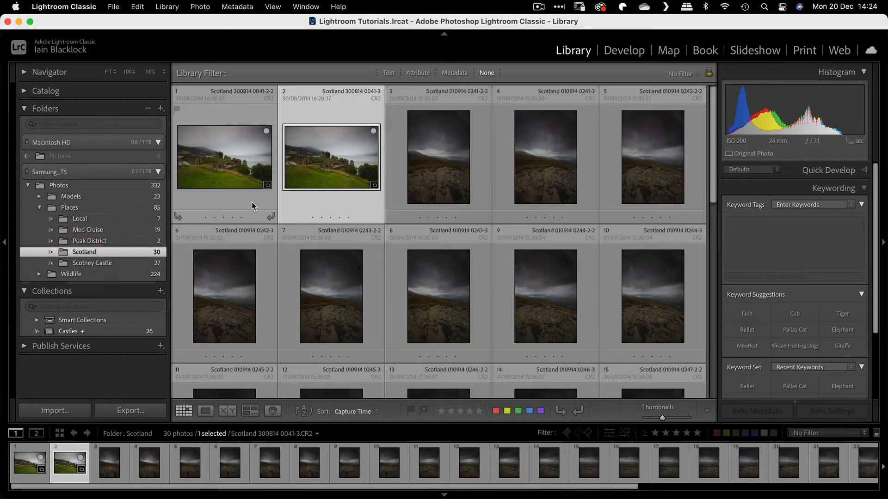
click(85, 264)
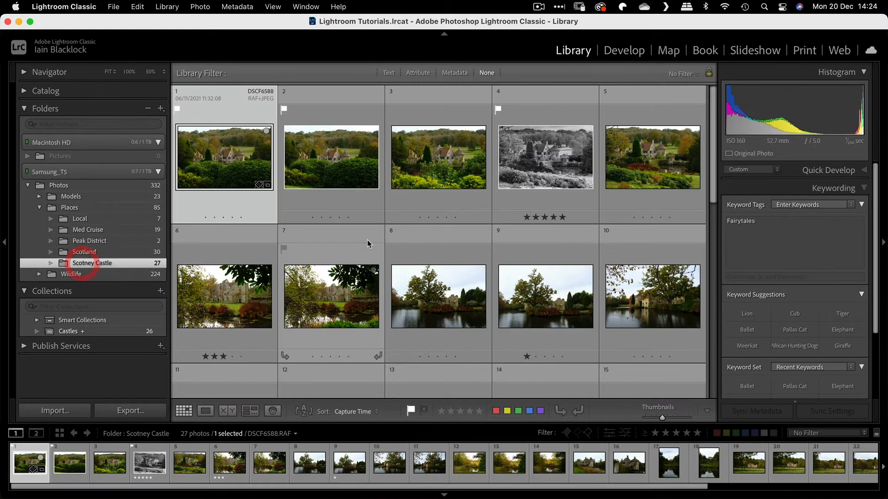
scroll(334, 212, down, 3)
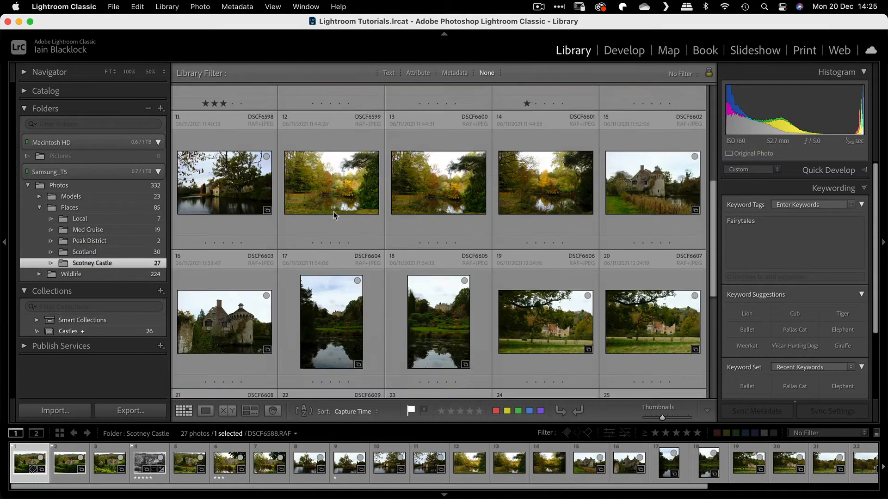
scroll(334, 212, down, 2)
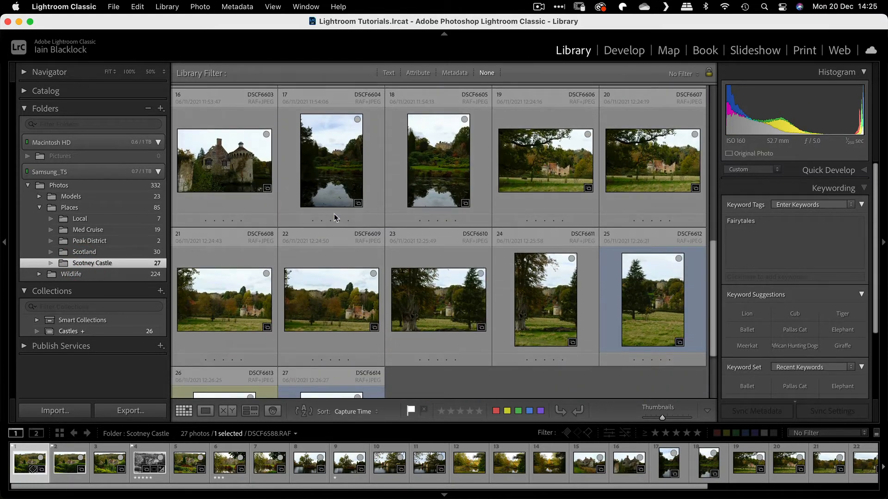
click(71, 331)
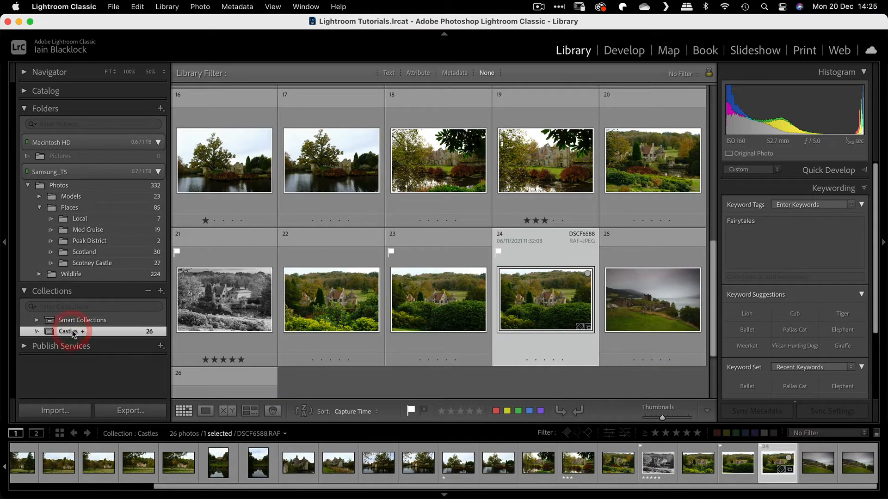
scroll(418, 258, up, 5)
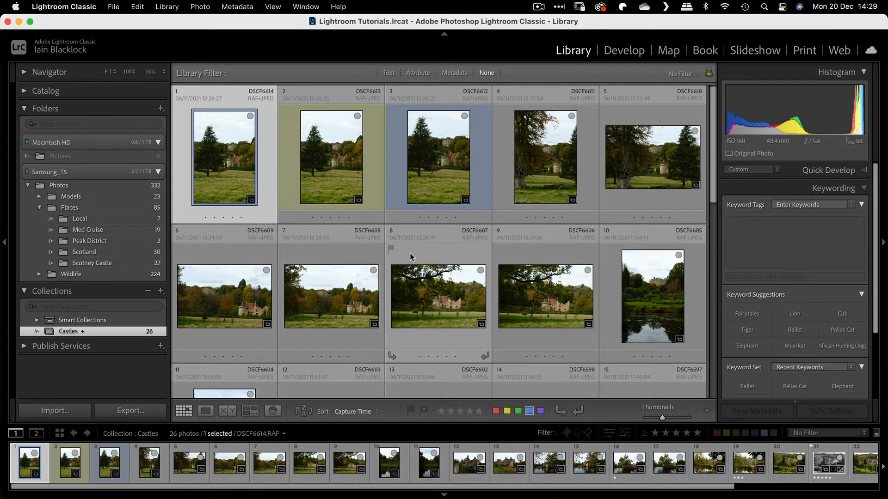
Create a collection named Ballet with the selected photo included, and remove that photo from the new collection.
click(161, 291)
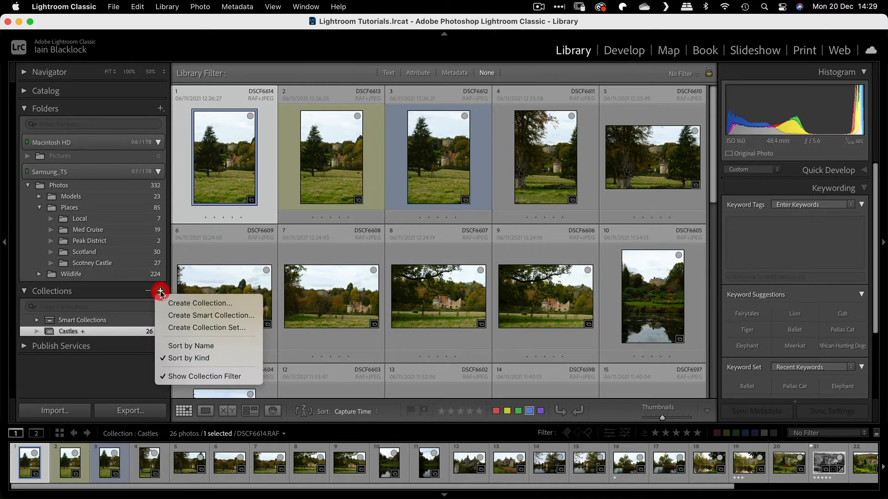
click(187, 304)
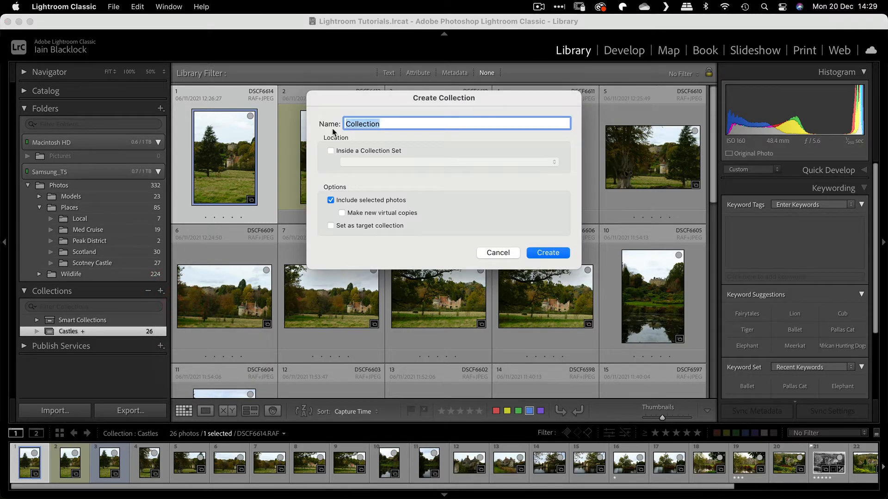
text(Ballet)
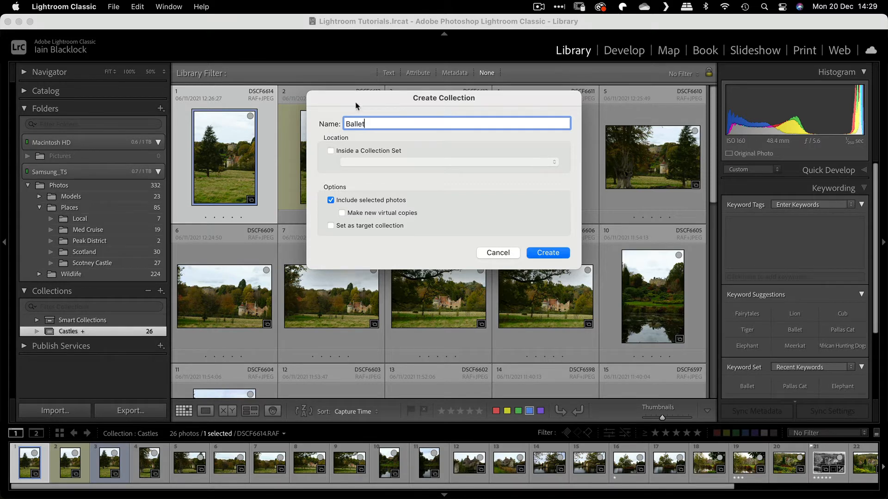
click(546, 253)
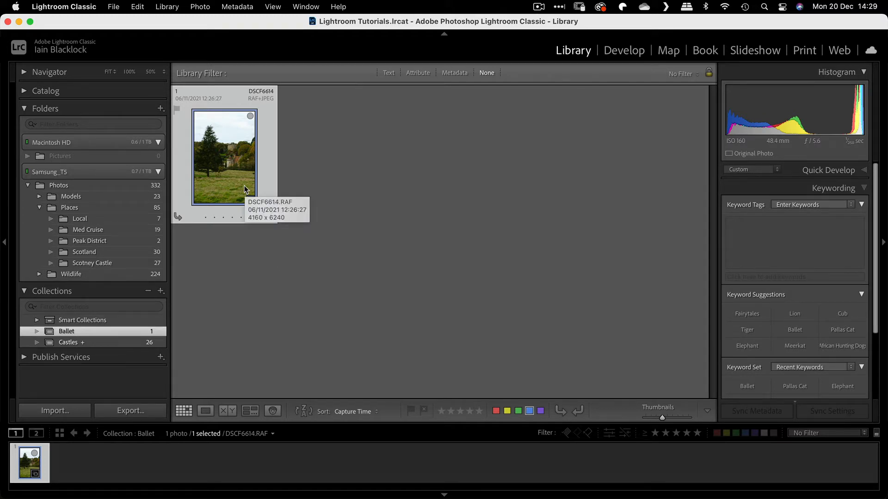
key(Delete)
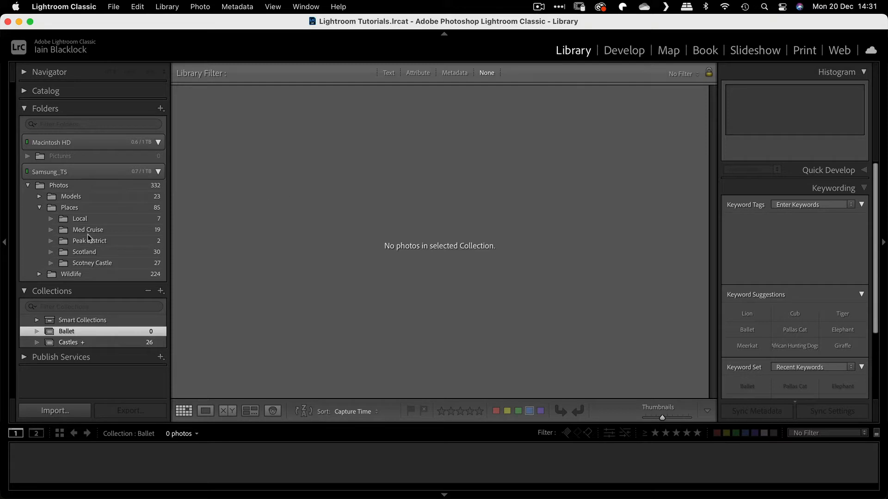
Expand the Models folder and add the first photo in its Freespirit folder to the Ballet collection.
click(39, 196)
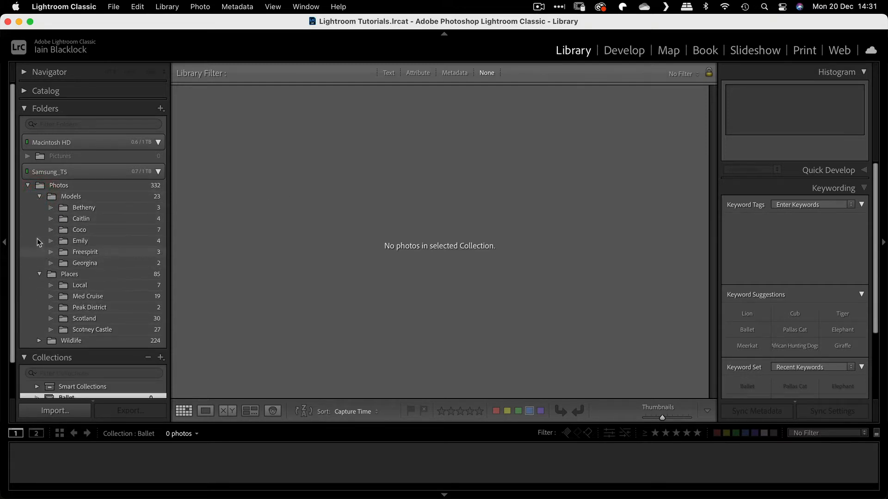
click(75, 253)
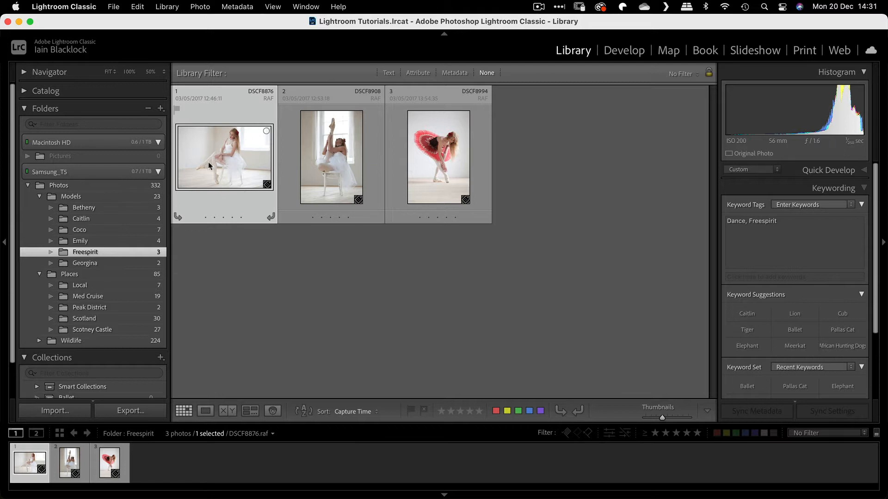
scroll(107, 227, down, 1)
scroll(108, 226, down, 1)
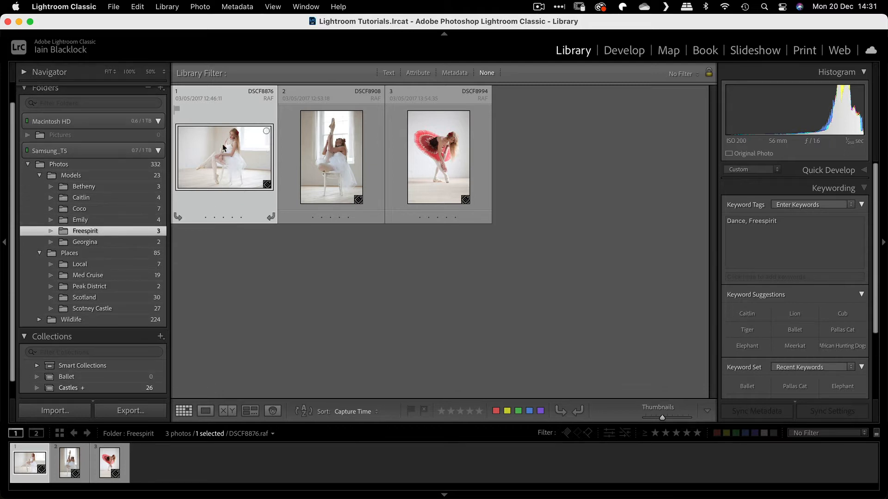
drag(224, 149, 67, 377)
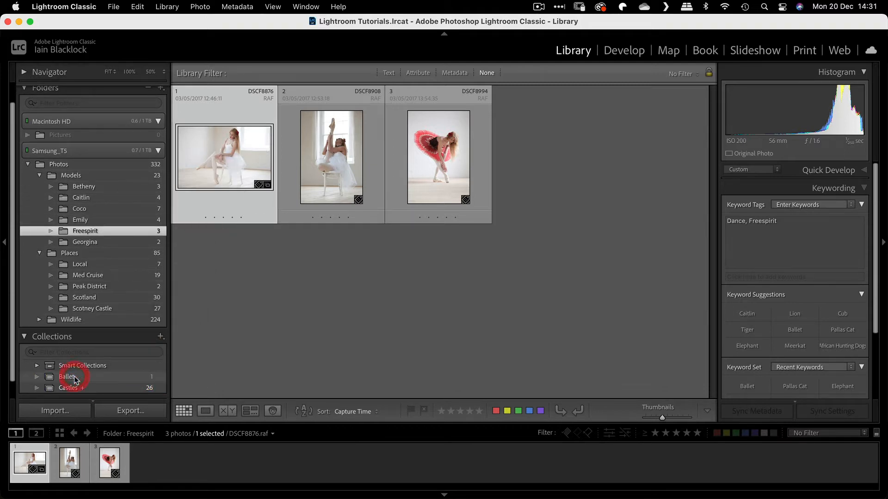
Add the second Freespirit photo to the current target collection, Castles, and remove it from that collection again.
click(286, 190)
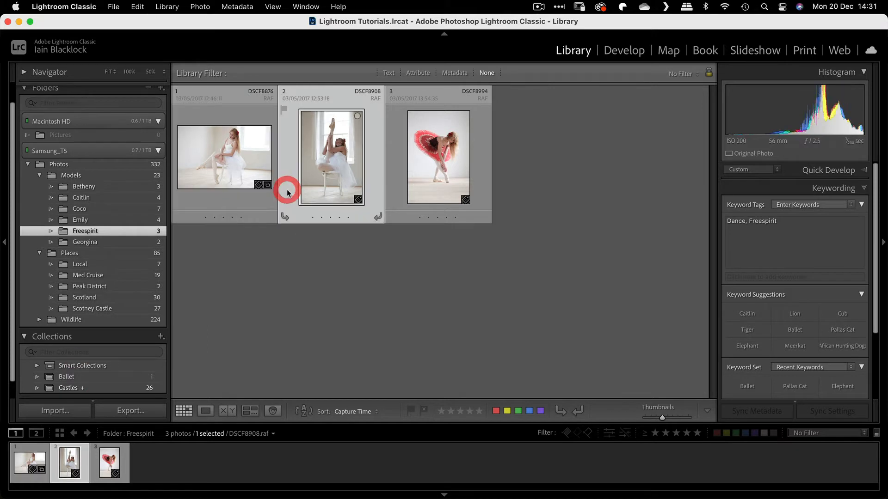
key(b)
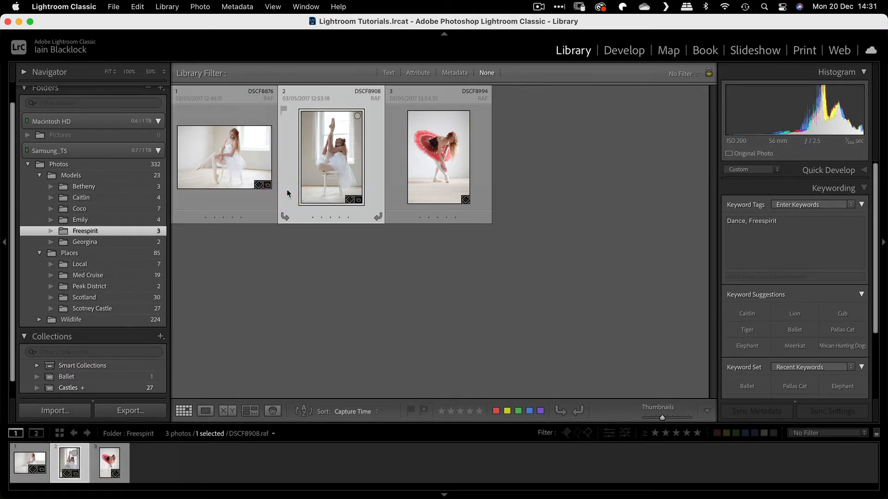
scroll(73, 389, down, 1)
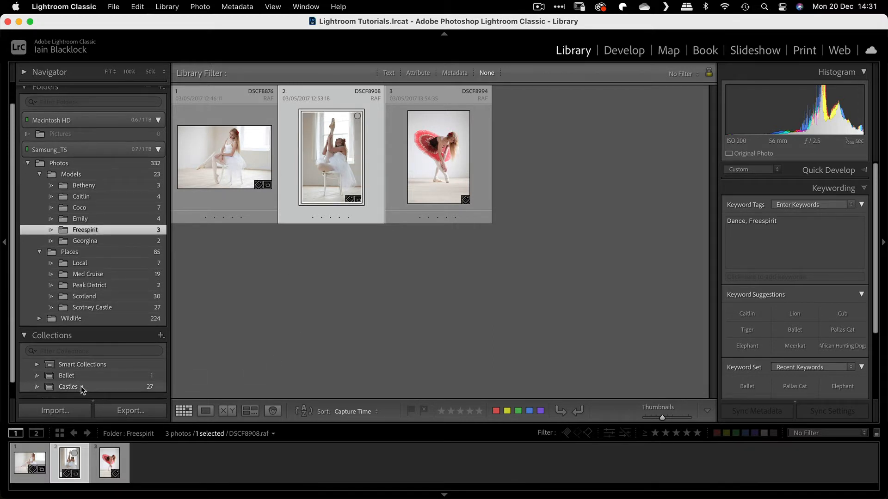
click(81, 387)
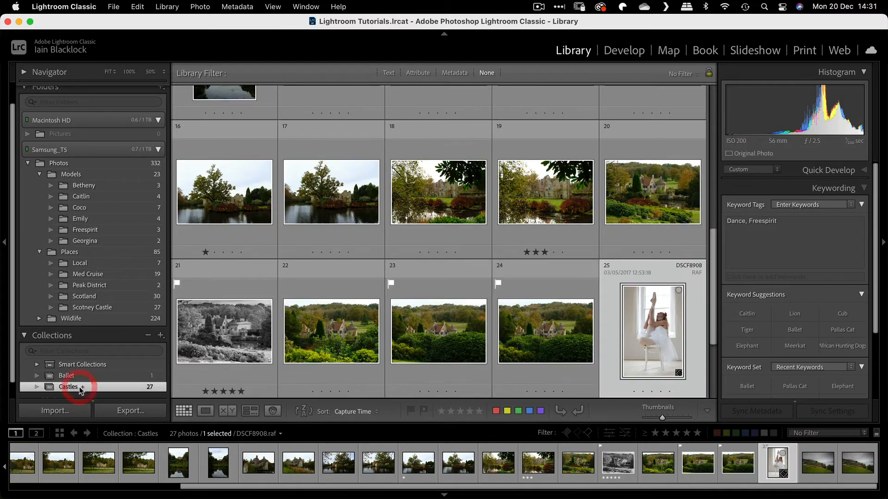
key(BackSpace)
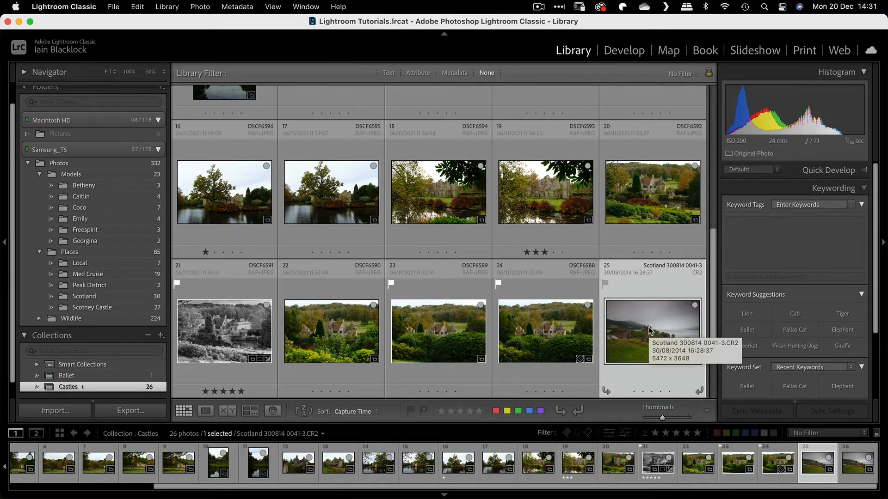
Make Ballet the target collection.
click(72, 377)
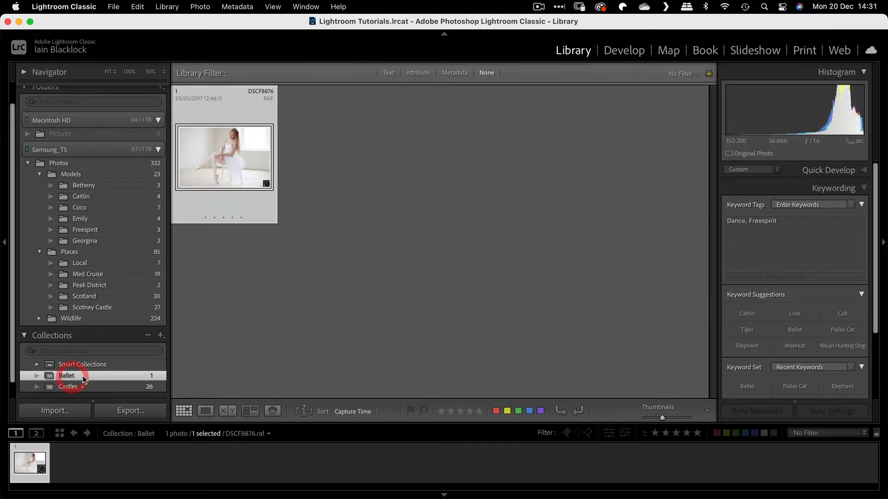
right_click(84, 379)
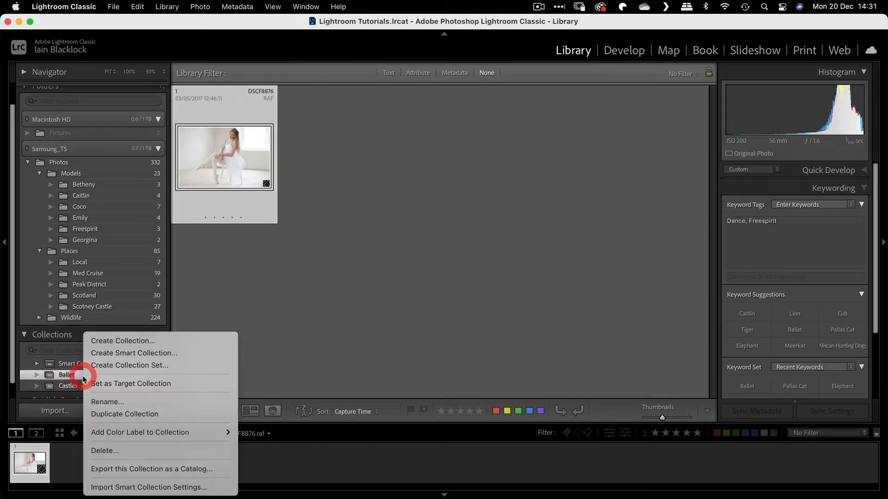
click(99, 384)
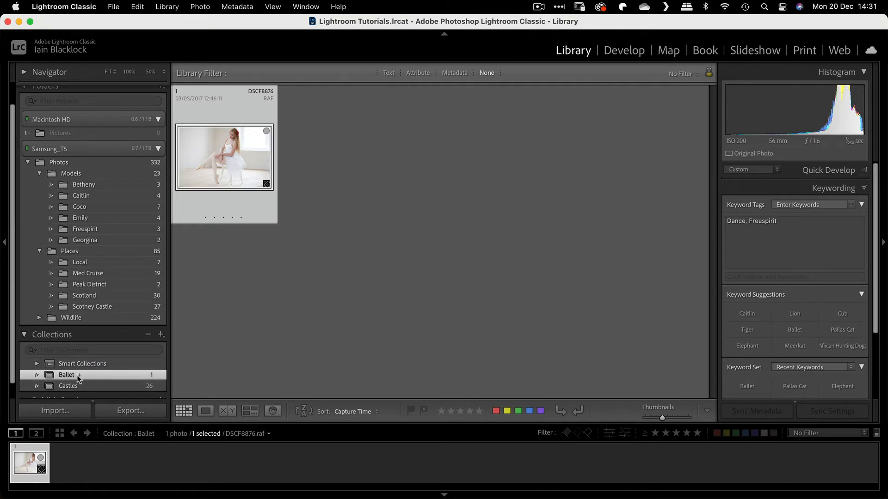
Add the second and third photos in the Freespirit folder to the Ballet target collection.
click(84, 230)
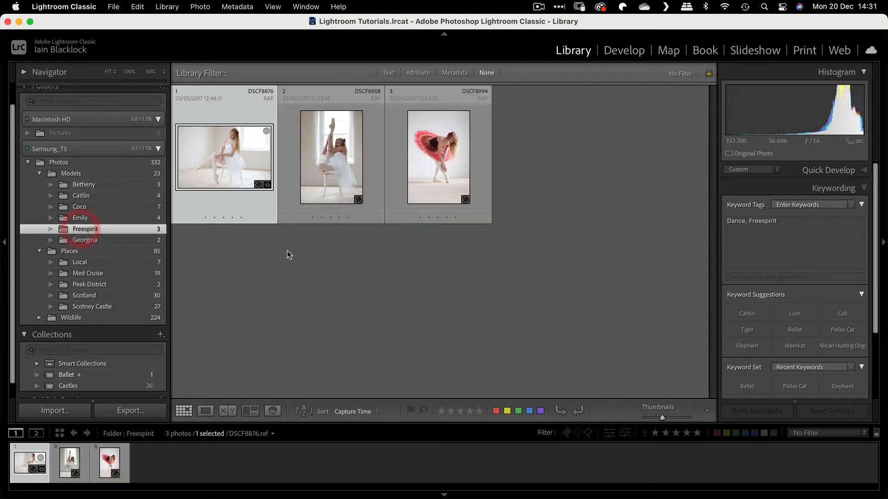
click(287, 191)
key(b)
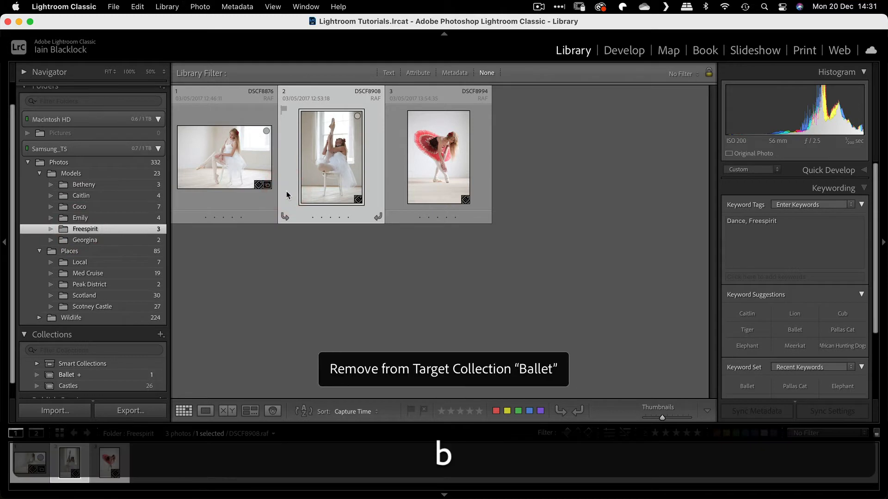
key(b)
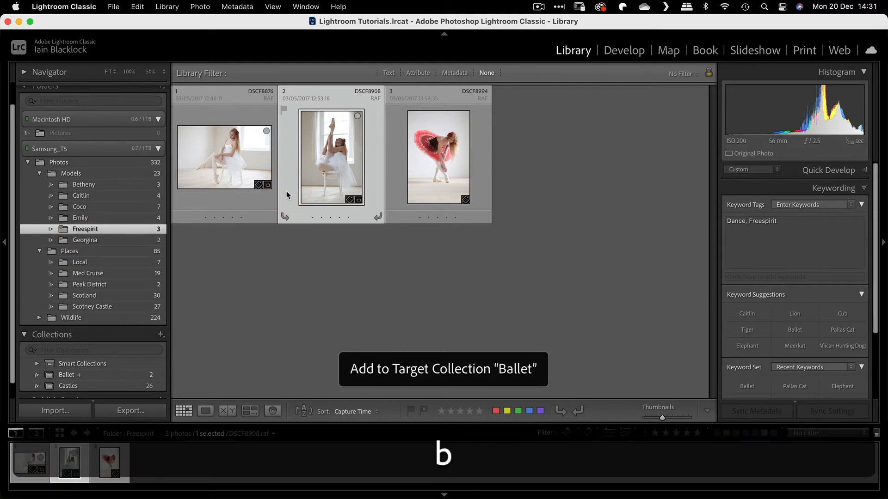
click(443, 195)
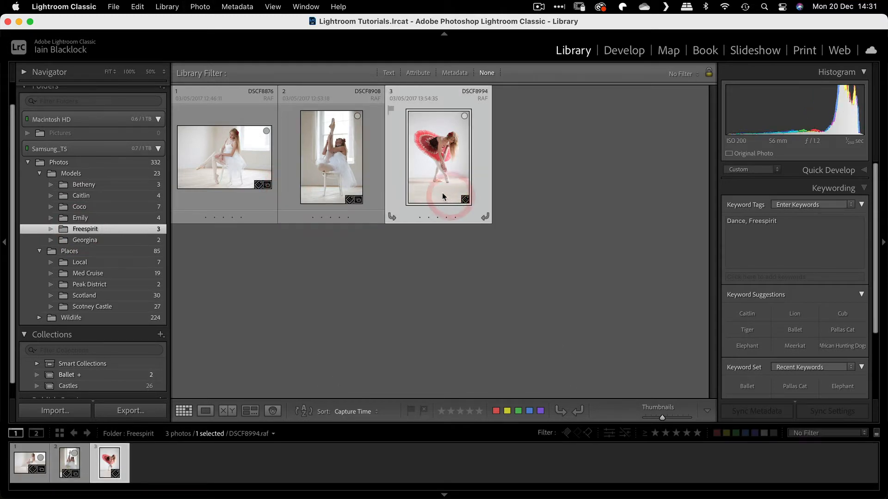
key(b)
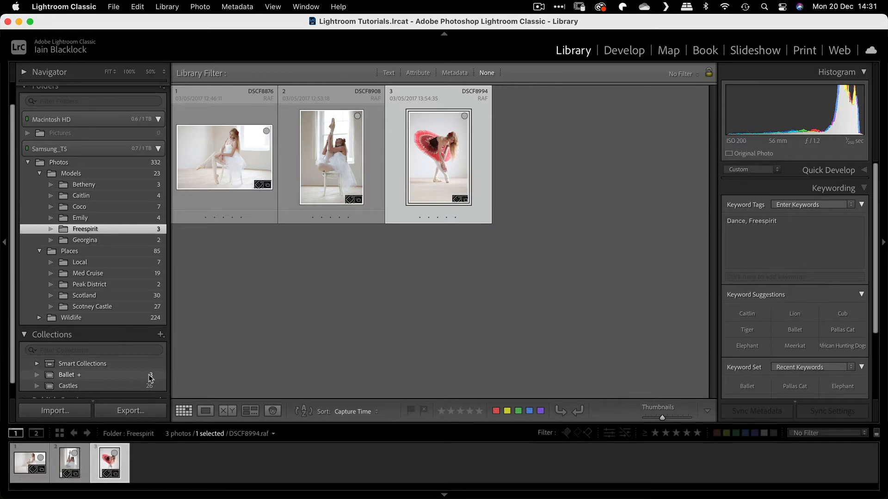
Add the first two dance photos from the second Models subfolder to the Ballet target collection, and open that collection.
click(80, 196)
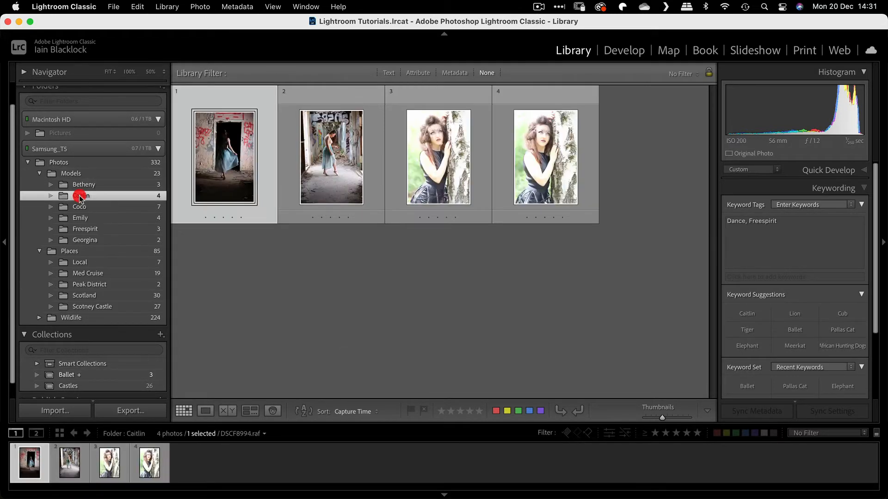
click(222, 148)
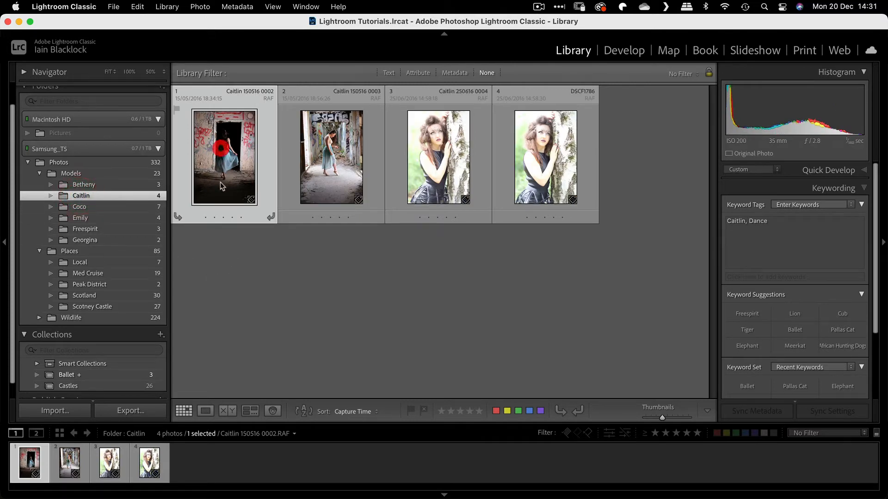
key(b)
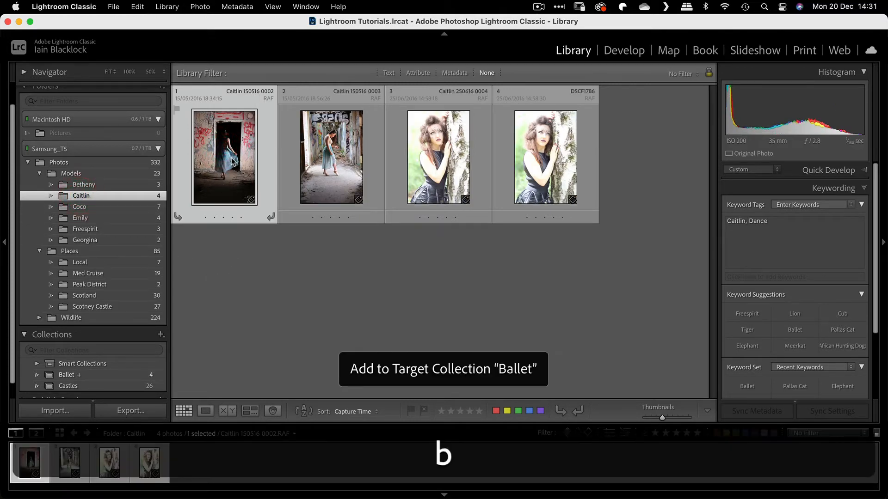
click(322, 172)
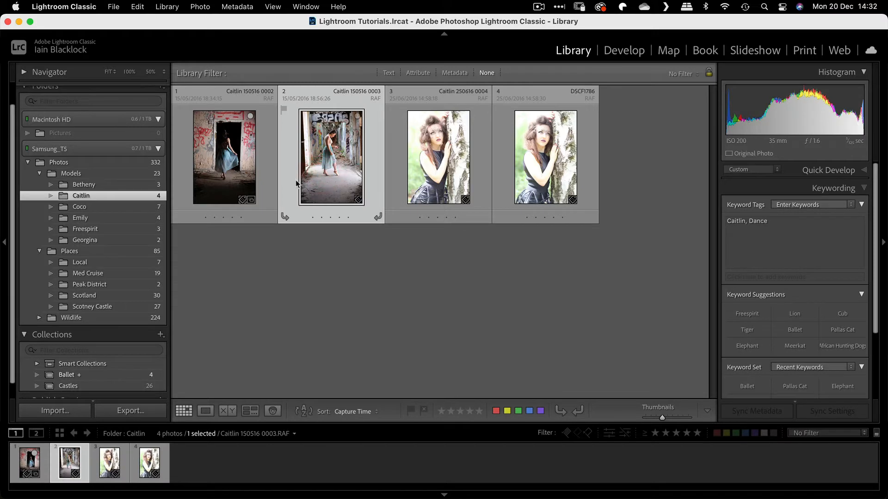
key(b)
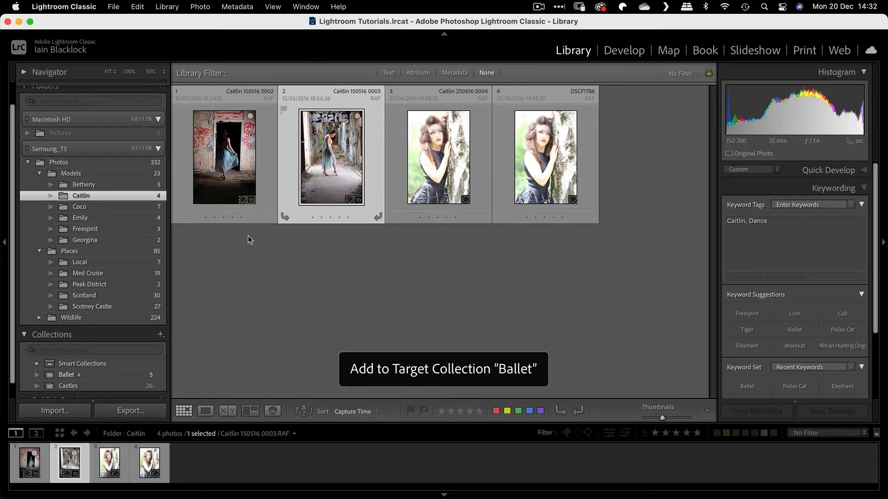
click(65, 374)
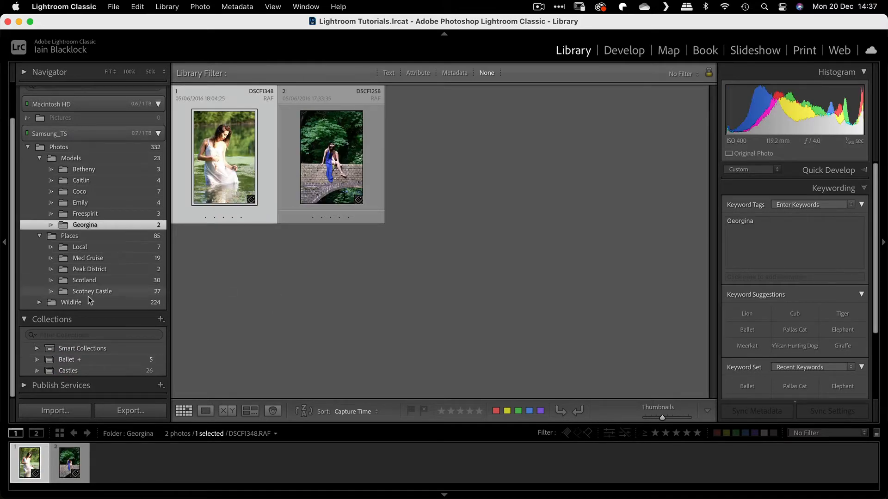
Create a collection named Ruins with the selected photo included, and remove that unrelated photo from it.
click(161, 319)
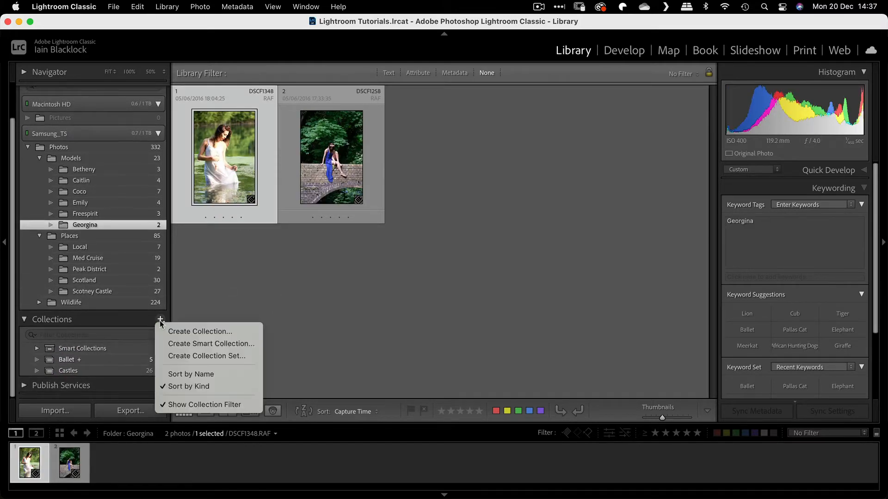
click(188, 330)
text(Ruijns)
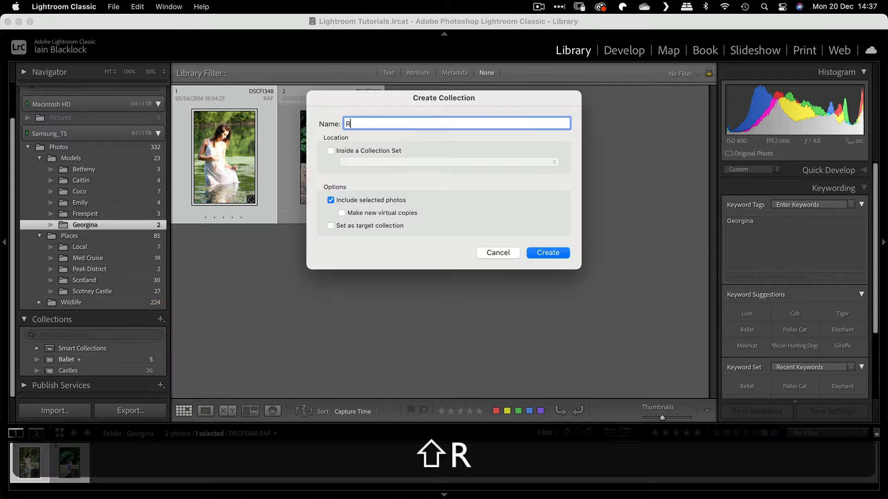
key(BackSpace)
key(BackSpace)
key(BackSpace)
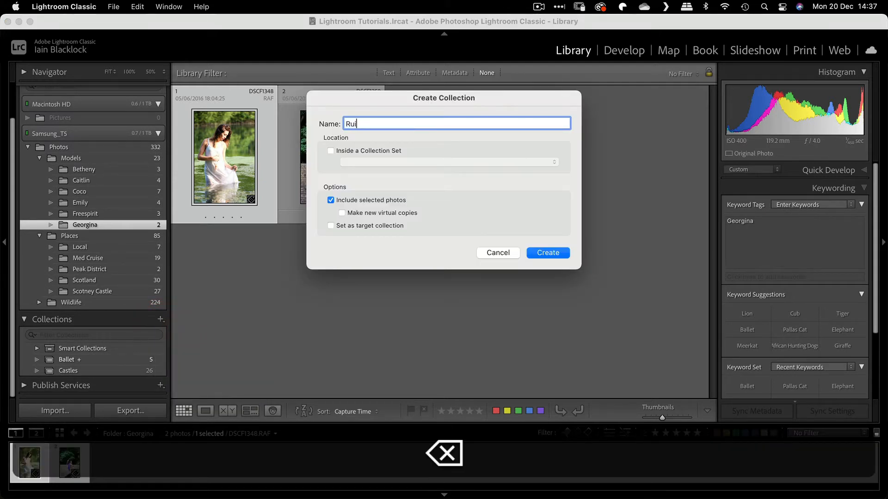
text(ns)
key(Return)
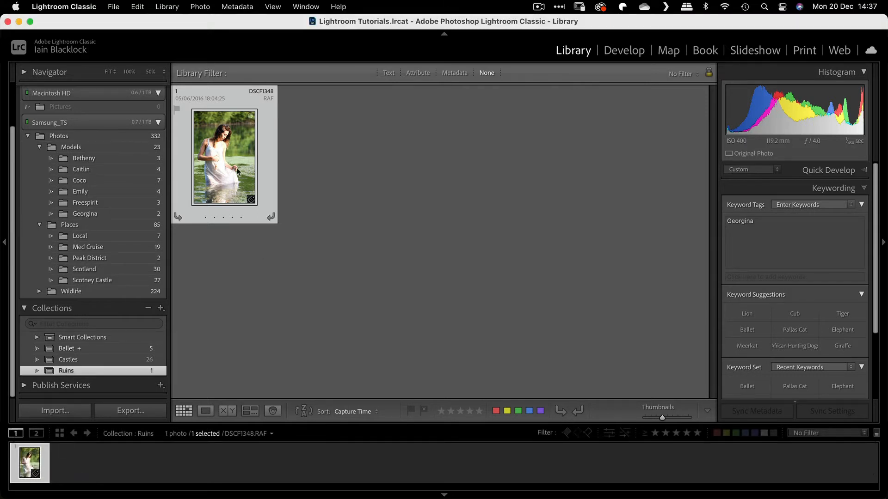
click(220, 171)
key(BackSpace)
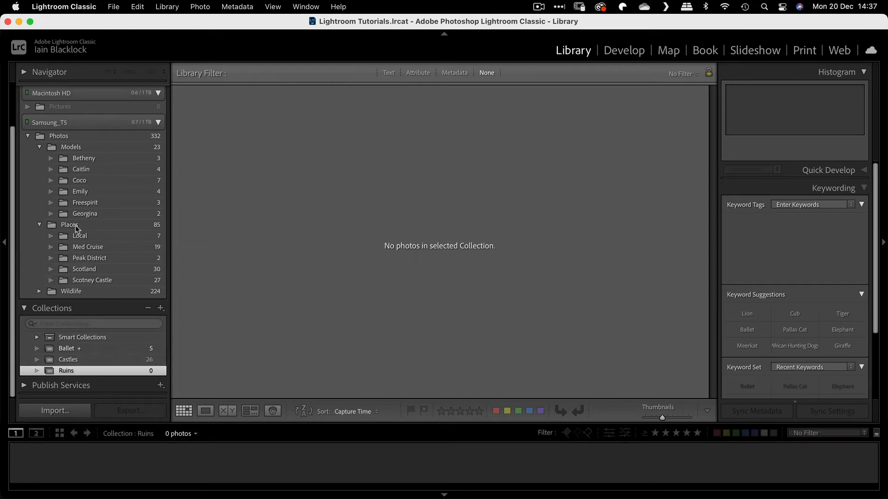
Show the Med Cruise folder's photos and make Ruins the target collection.
click(79, 249)
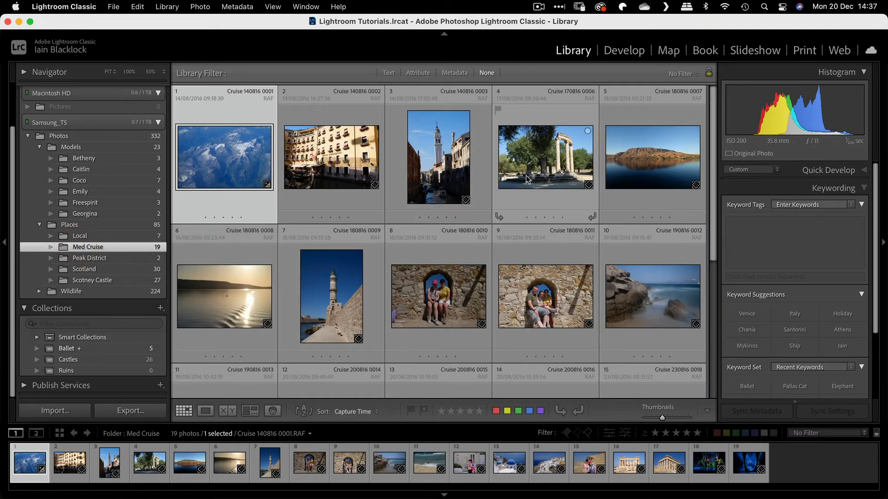
right_click(77, 372)
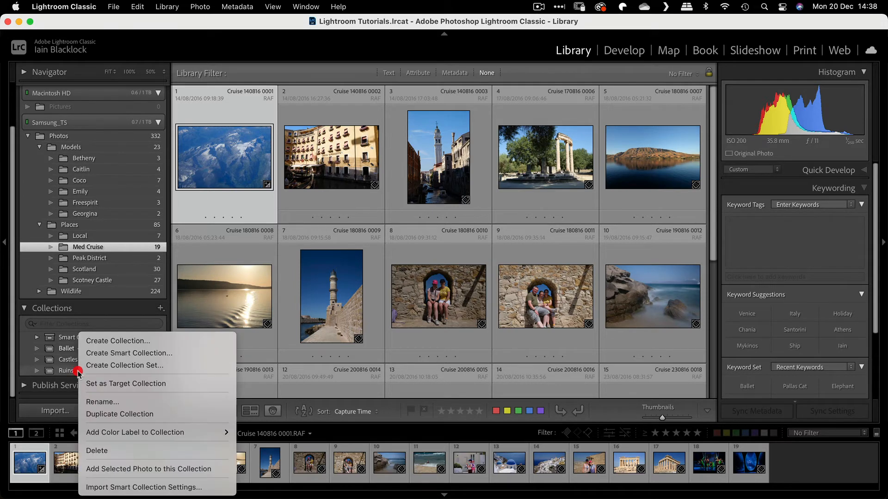
click(100, 385)
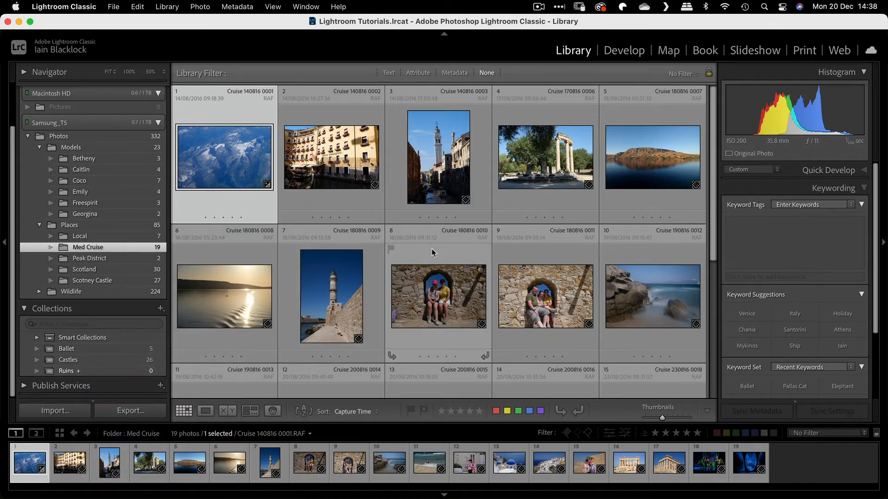
click(561, 183)
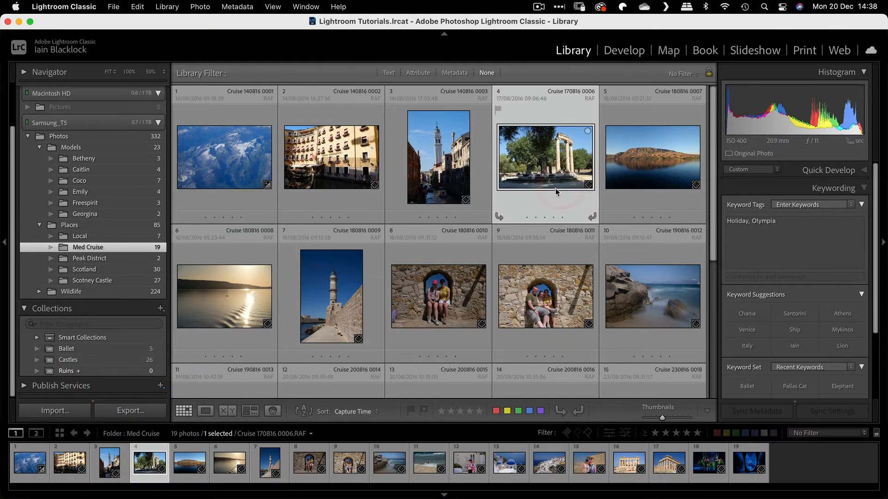
key(b)
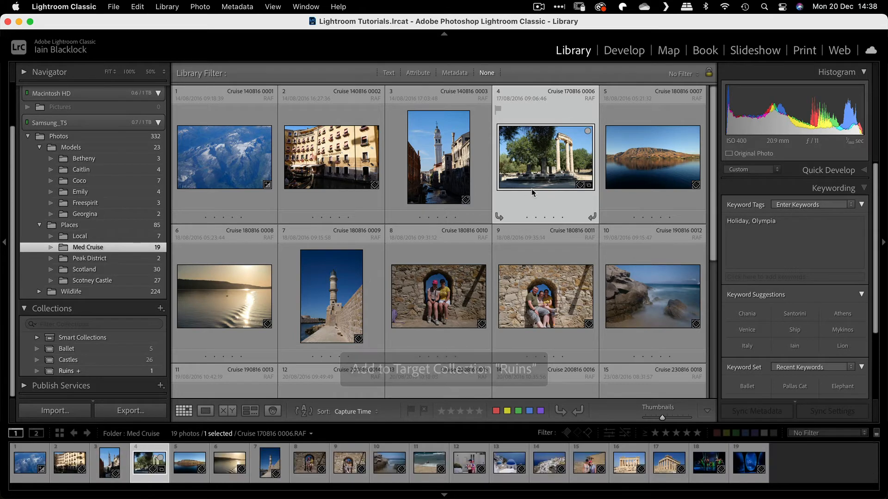
scroll(532, 192, down, 4)
scroll(531, 189, down, 2)
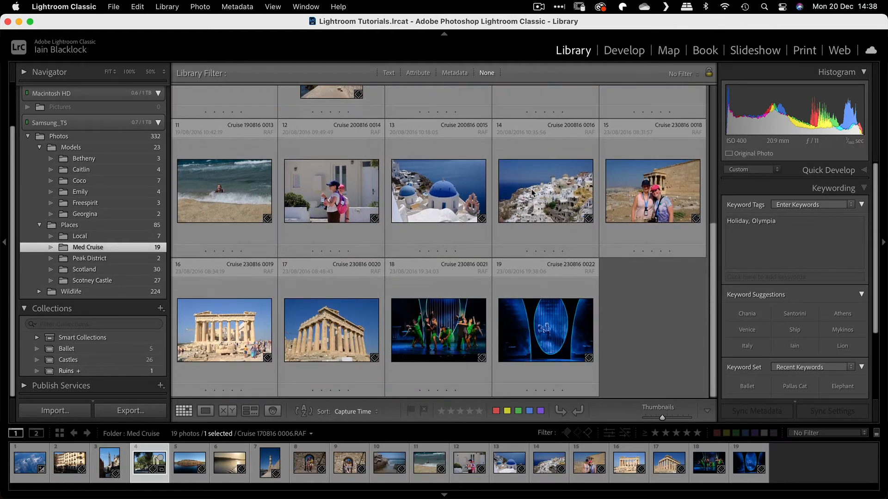
click(218, 336)
key(b)
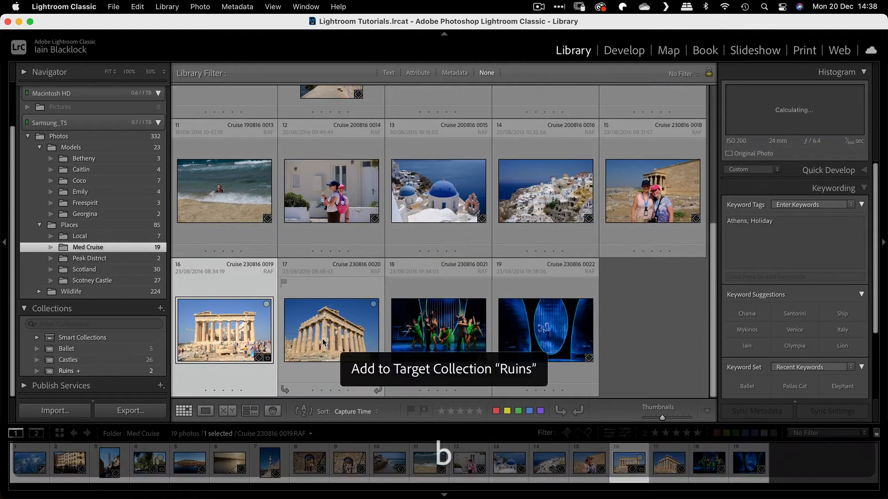
click(326, 345)
key(b)
click(76, 269)
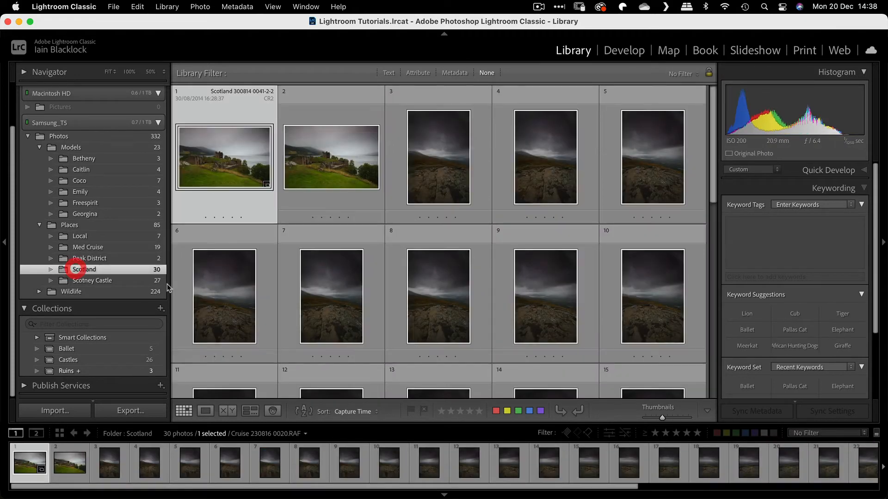
click(217, 170)
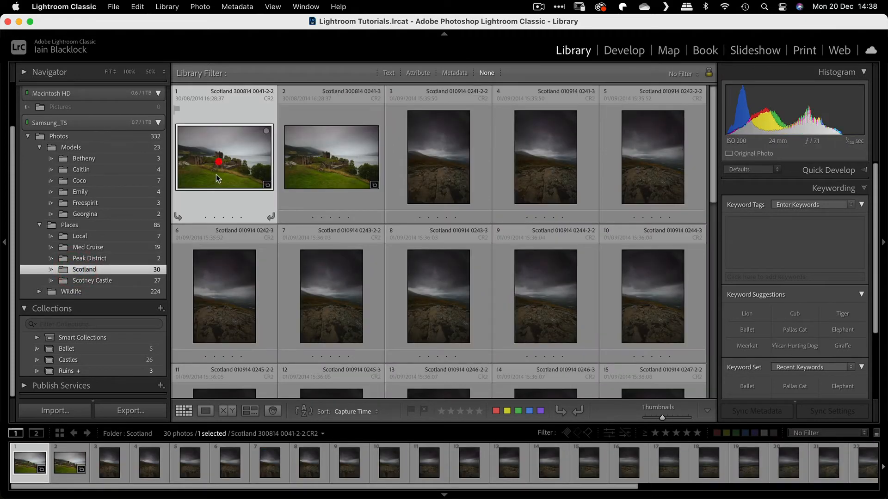
key(b)
click(308, 169)
key(b)
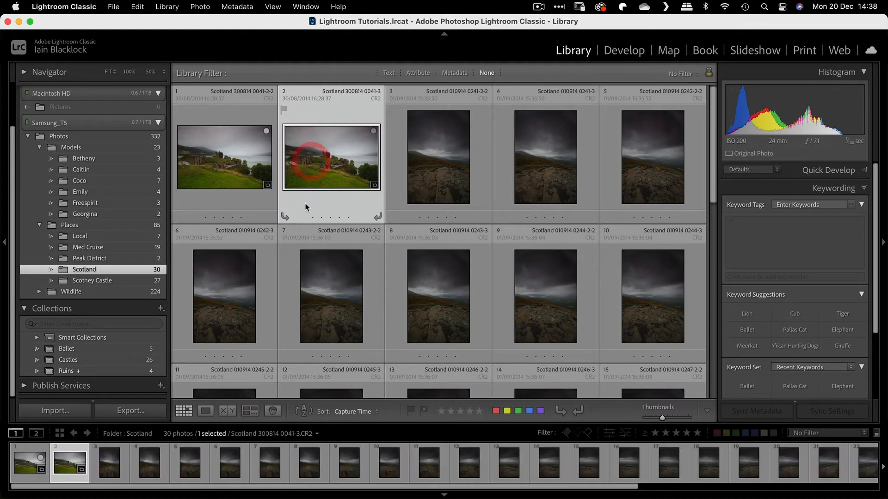
scroll(305, 205, down, 1)
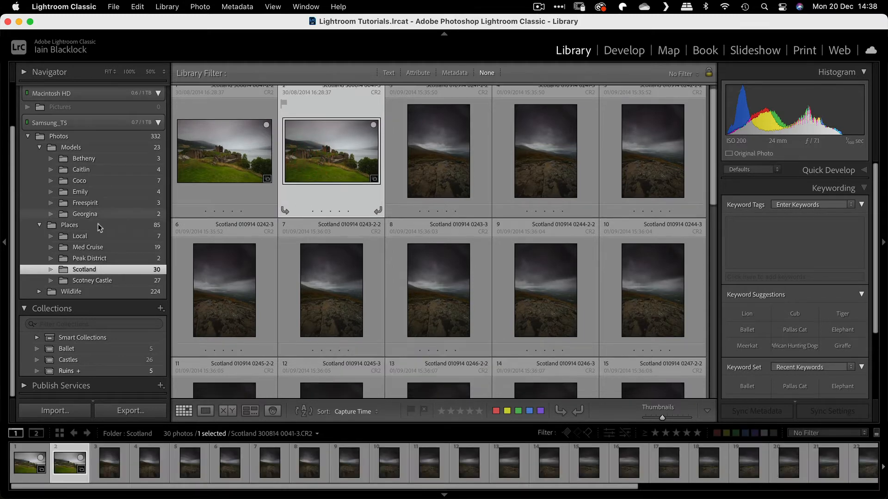
click(67, 371)
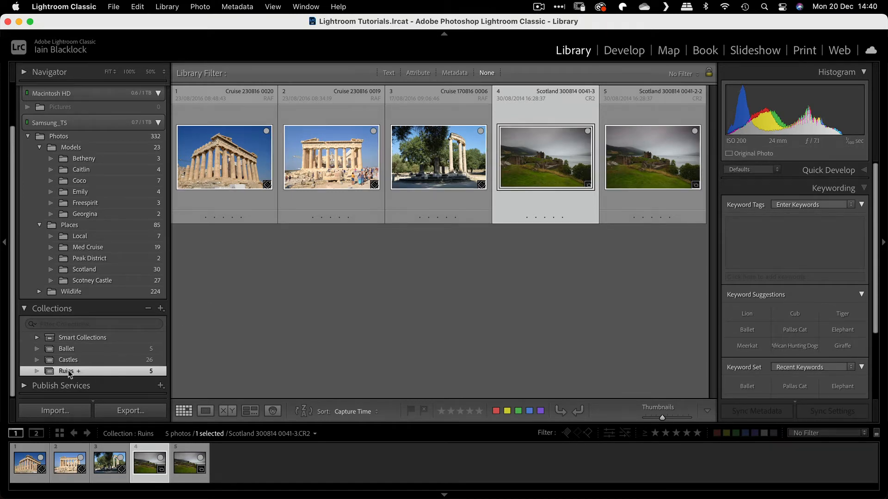
Create a collection set named Buildings and move the Castles and Ruins collections into it.
click(160, 309)
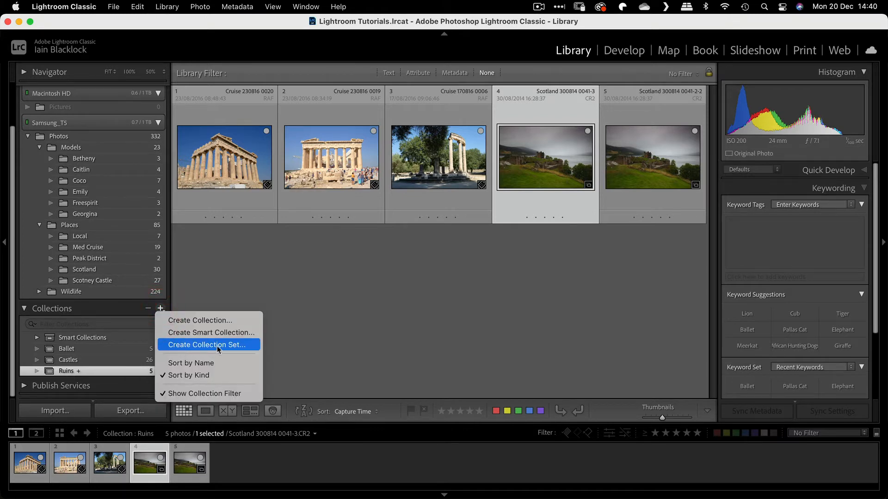
click(211, 346)
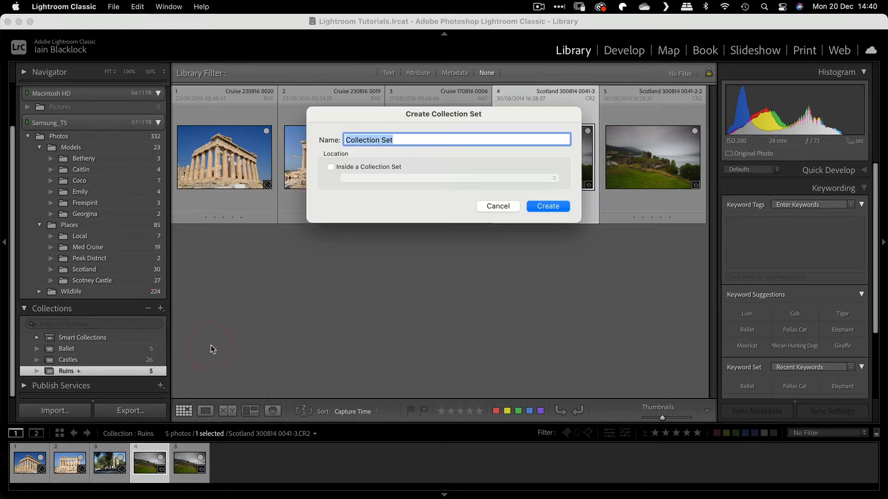
text(Buildi)
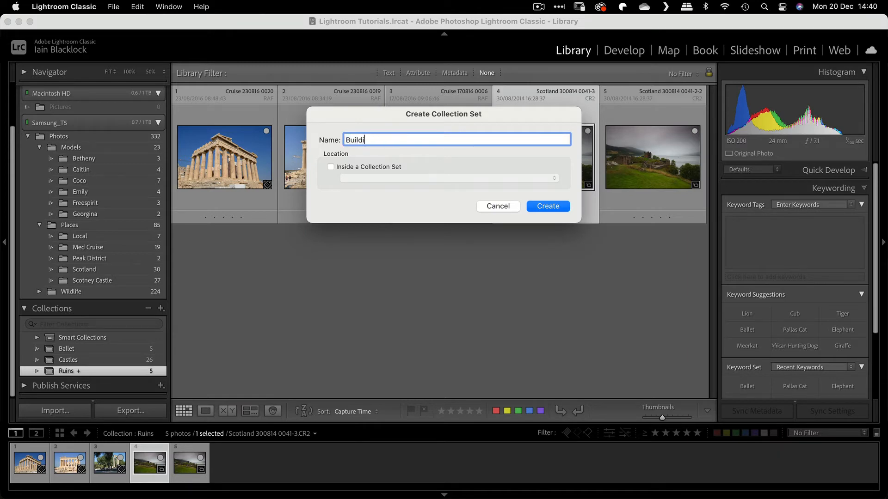
text(ngs)
key(Return)
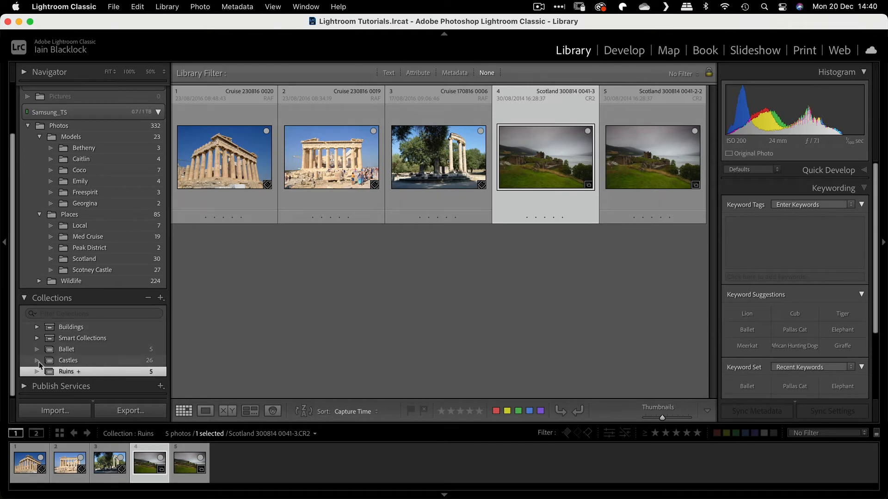
drag(49, 363, 59, 329)
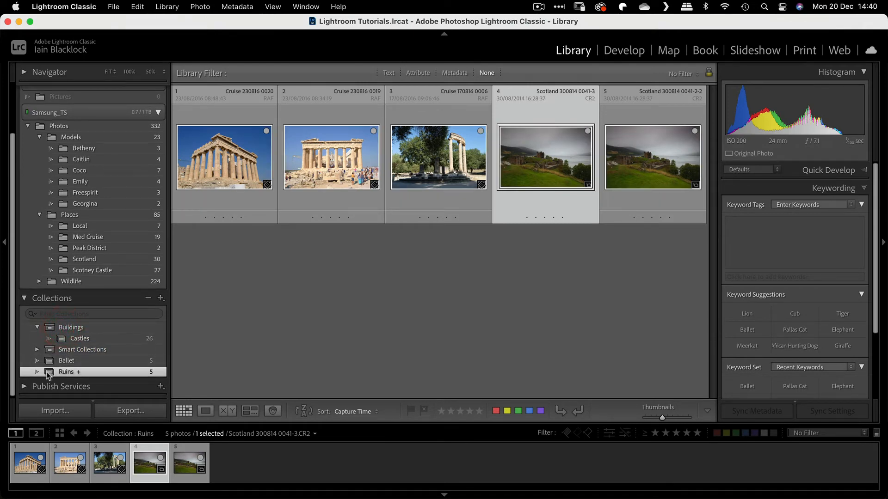
drag(46, 371, 64, 328)
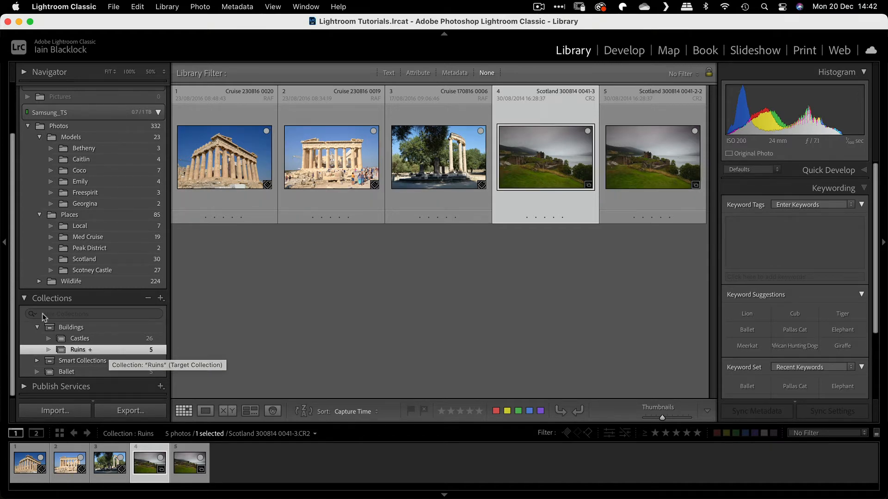
Filter the collections list by "ruin" and view the collection filter's display option.
click(44, 315)
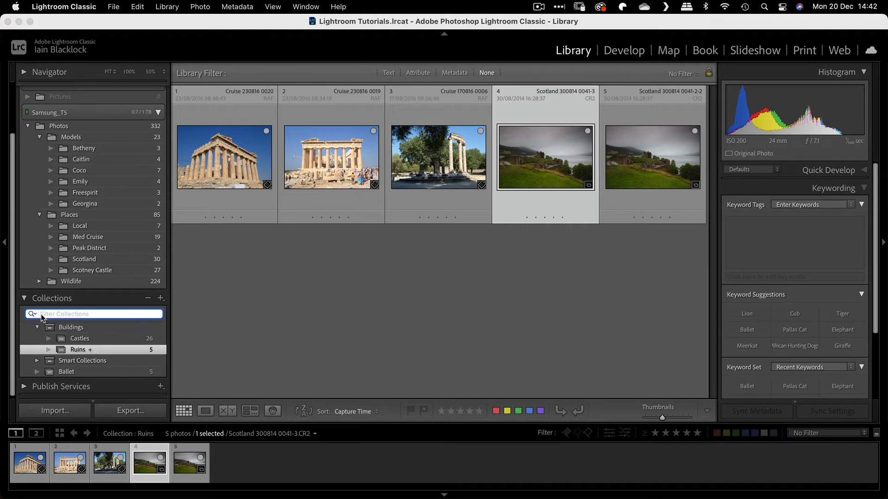
text(ruin)
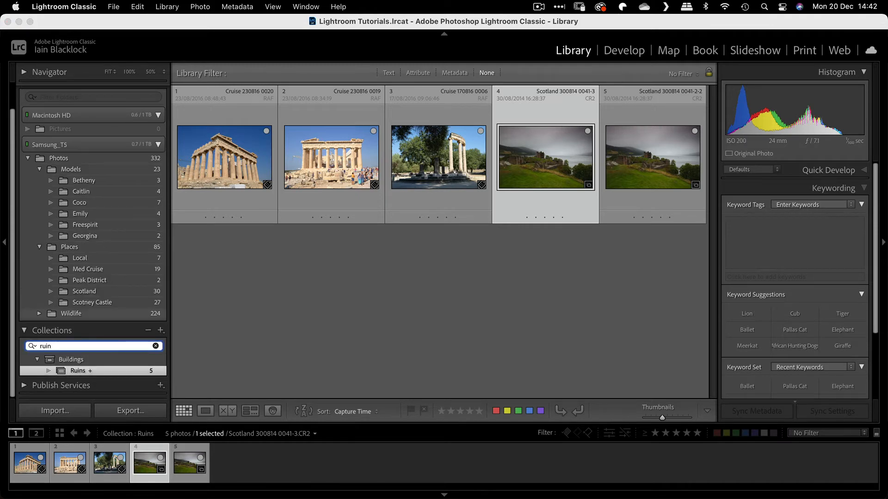
click(161, 330)
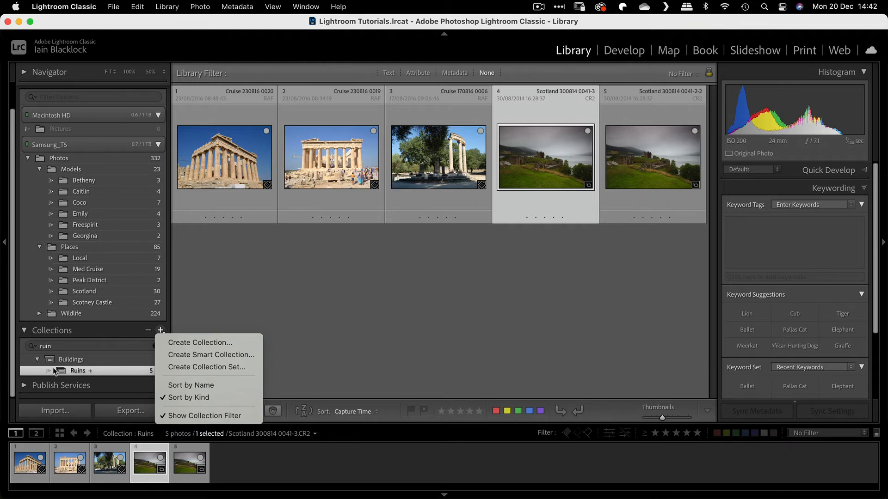
click(67, 346)
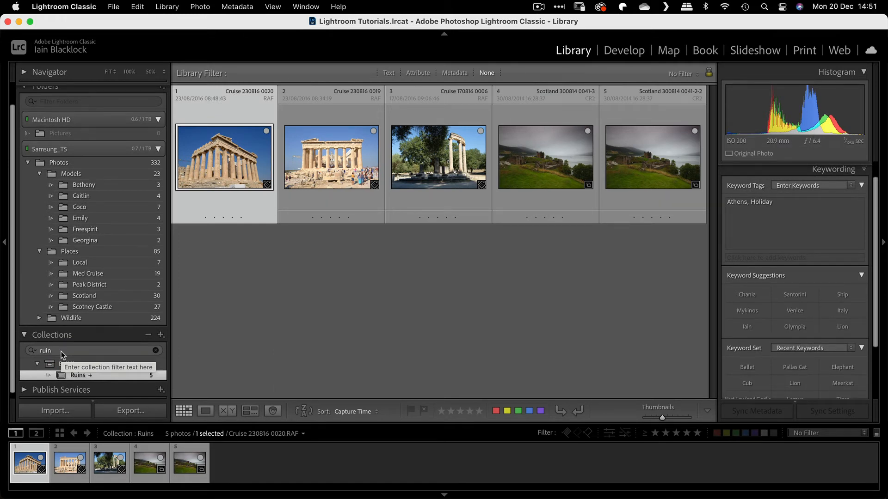
Start a smart collection named Fairytales that is not placed inside a collection set.
click(161, 334)
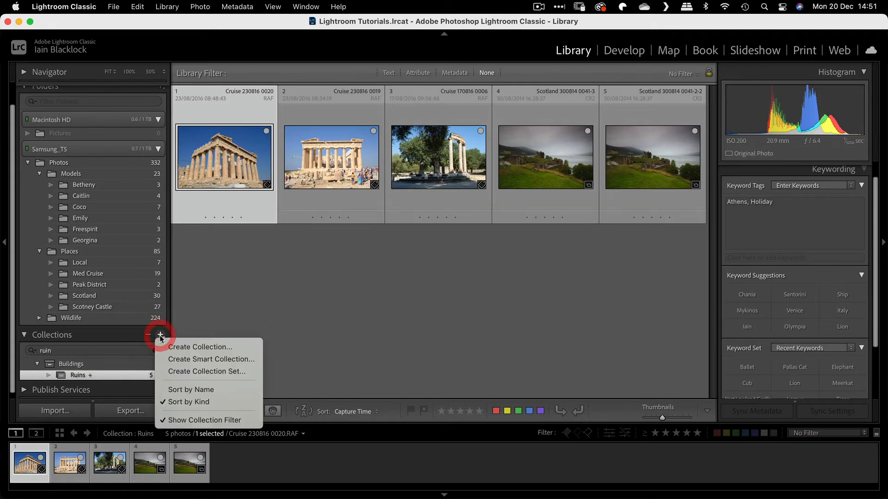
click(204, 360)
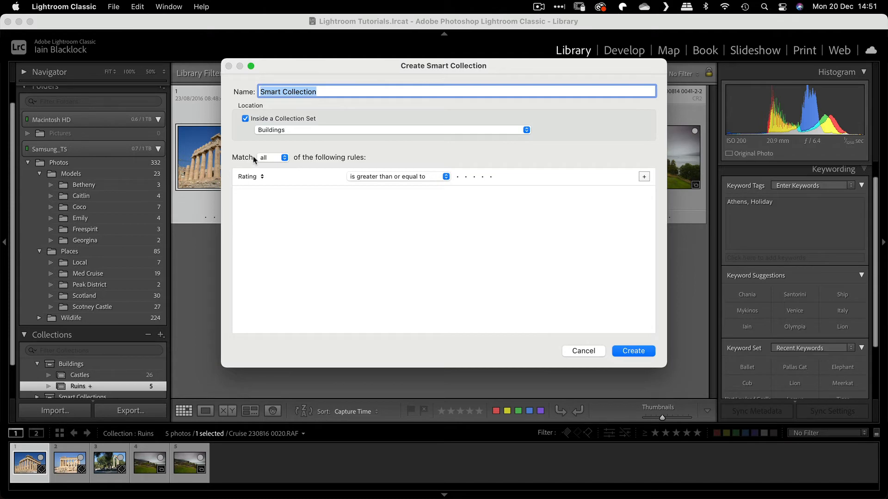
text(F)
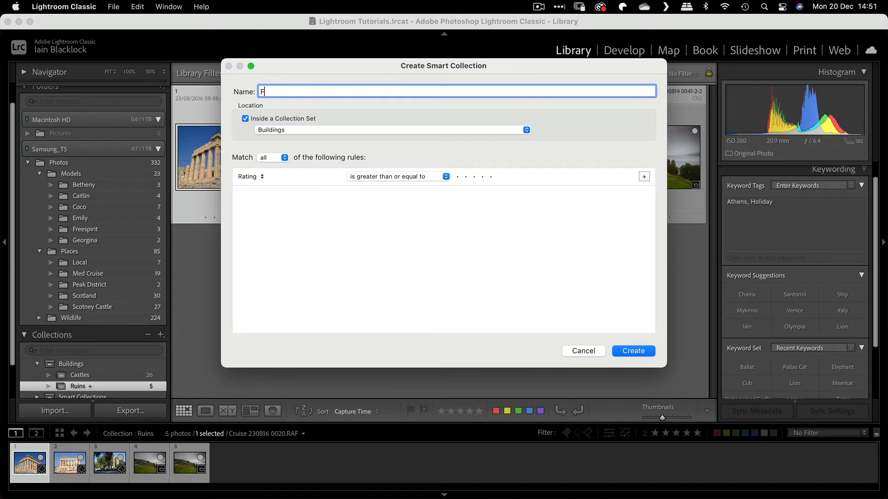
text(airytales)
key(super+a)
click(245, 118)
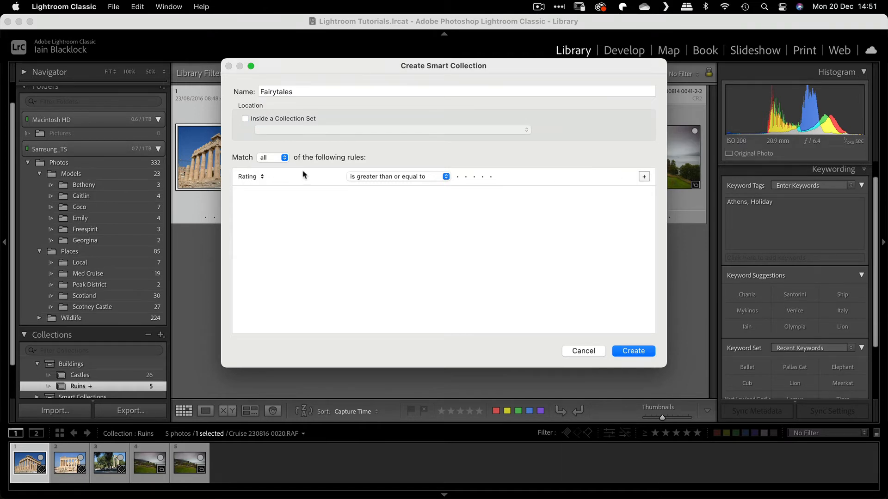
Set the smart collection's rule to Keywords contains Fairytale and create the collection.
click(246, 177)
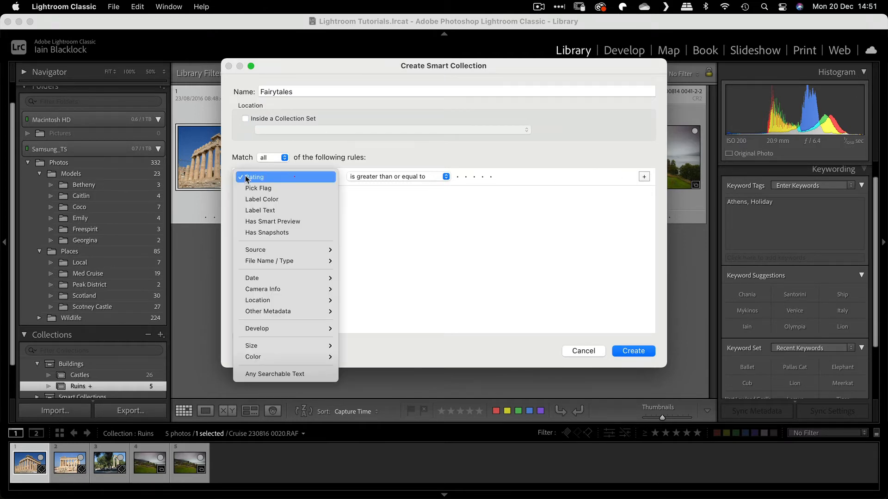
click(246, 178)
click(246, 177)
click(246, 177)
click(246, 178)
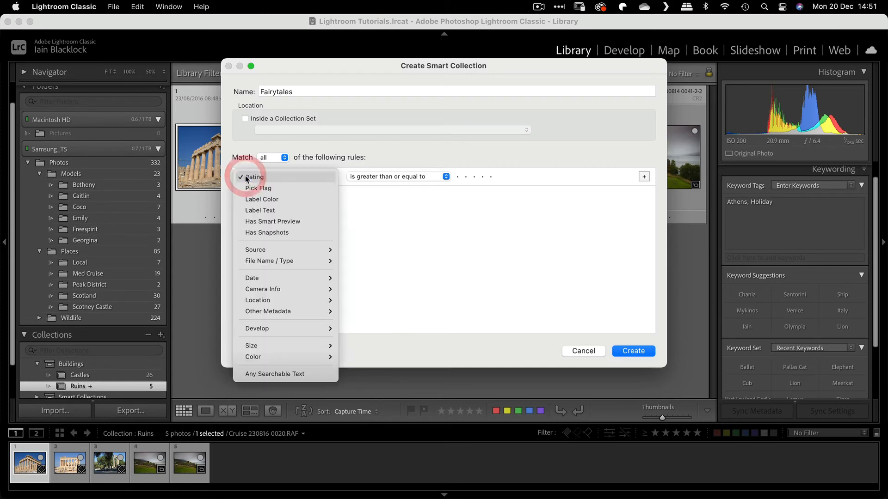
mouse_move(257, 315)
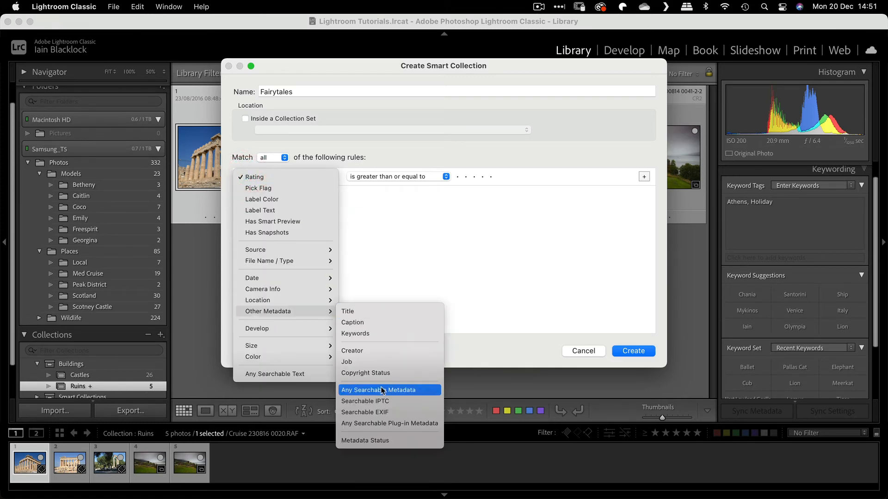
click(349, 334)
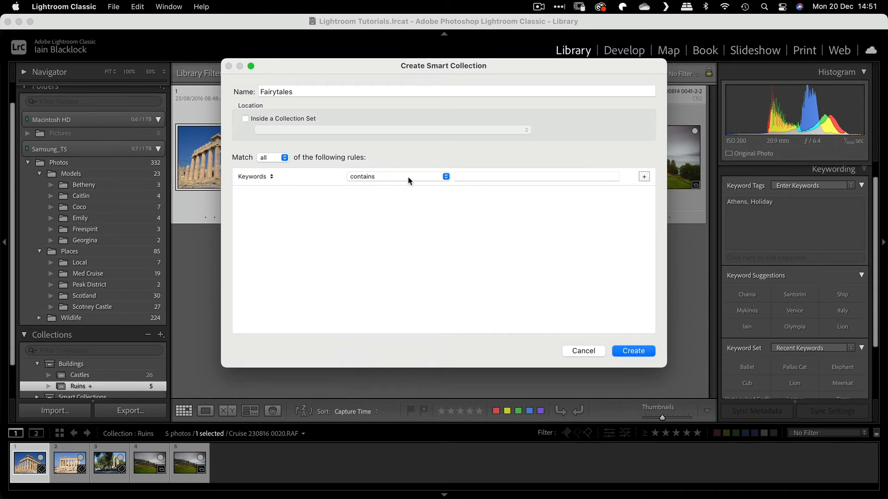
click(477, 175)
text(Fairytale)
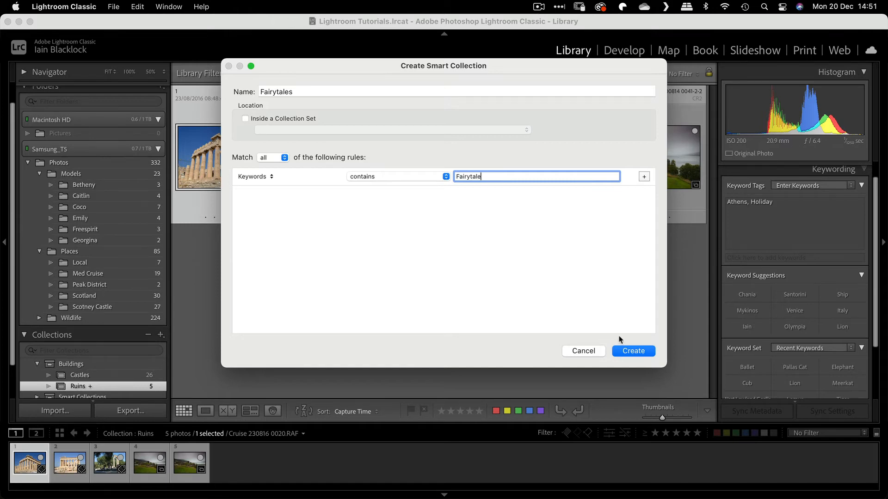
click(628, 352)
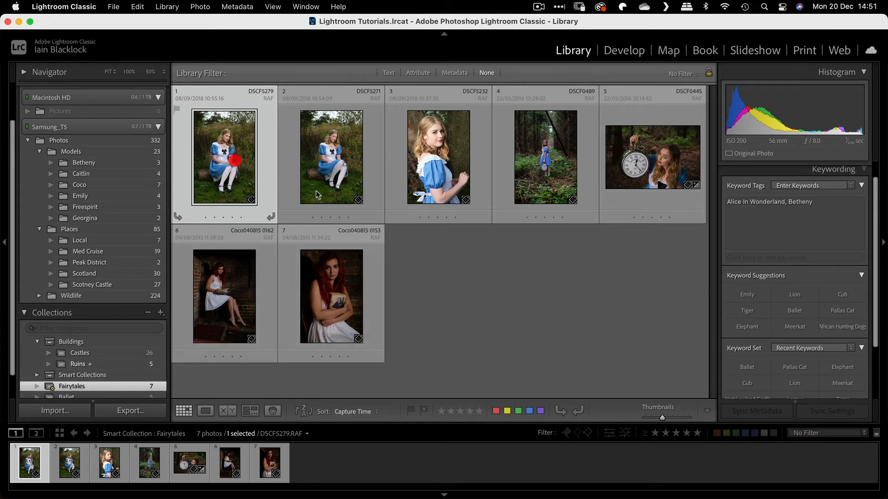
mouse_move(769, 206)
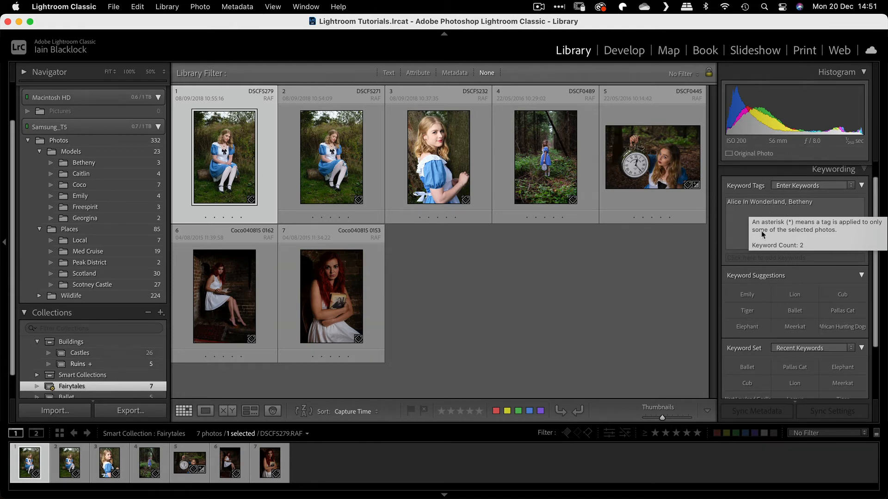
scroll(830, 217, down, 5)
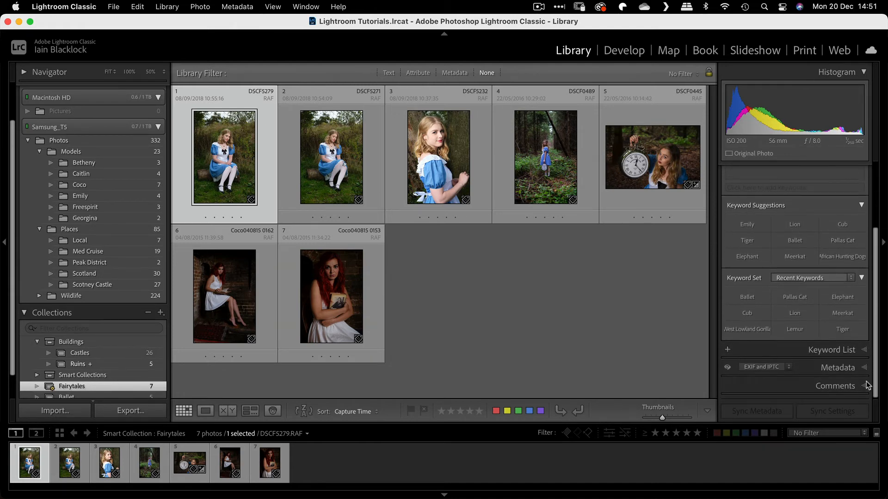
click(863, 349)
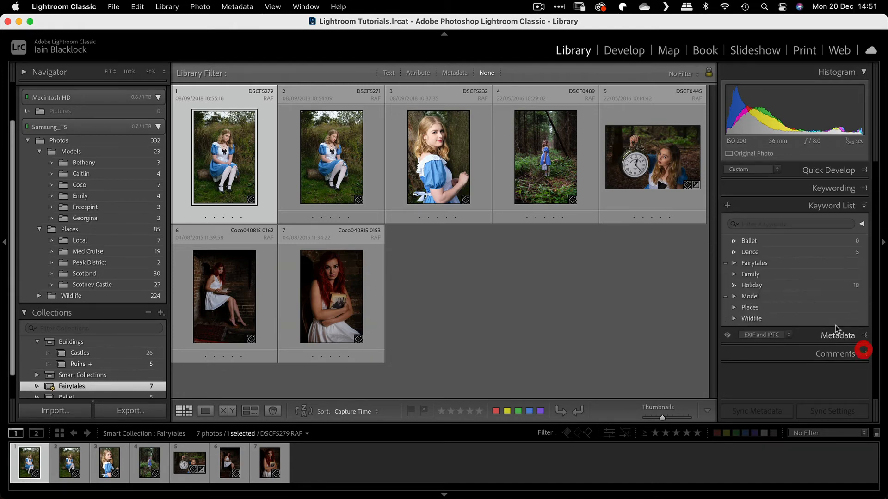
click(734, 263)
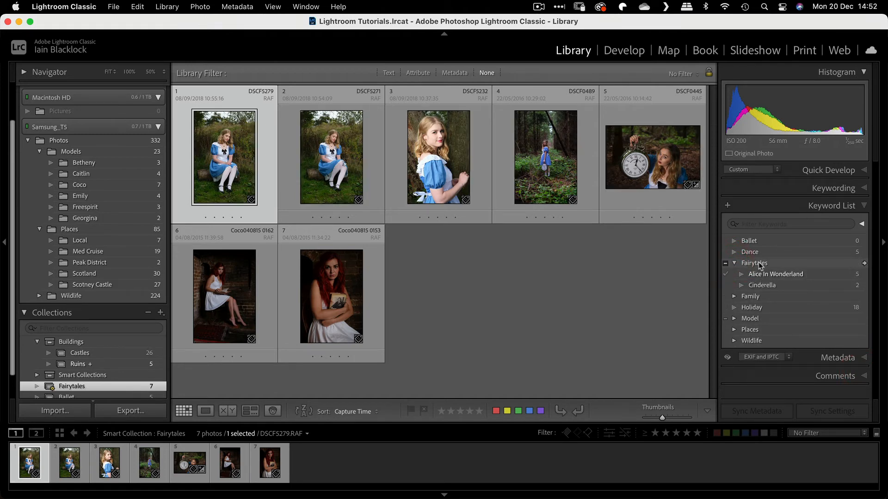
click(325, 303)
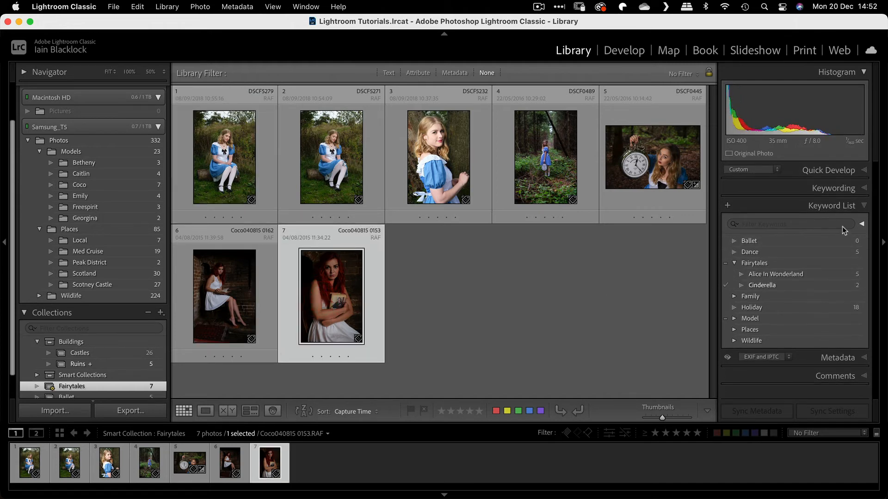
click(833, 188)
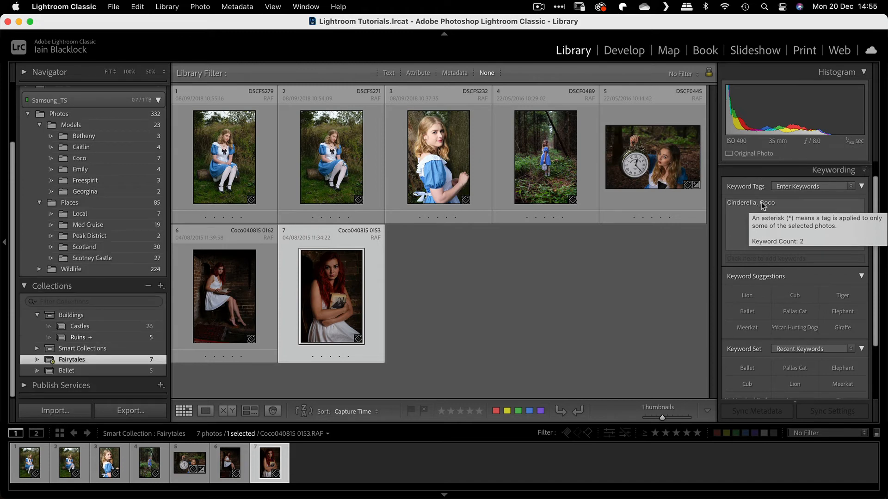
Edit the Fairytales smart collection to add a rule that Rating is greater than or equal to five stars, and save it.
right_click(72, 363)
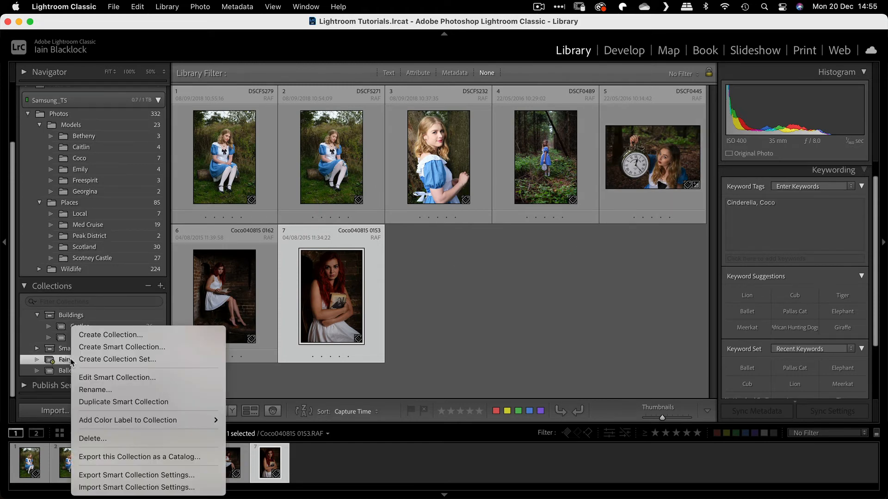
click(93, 377)
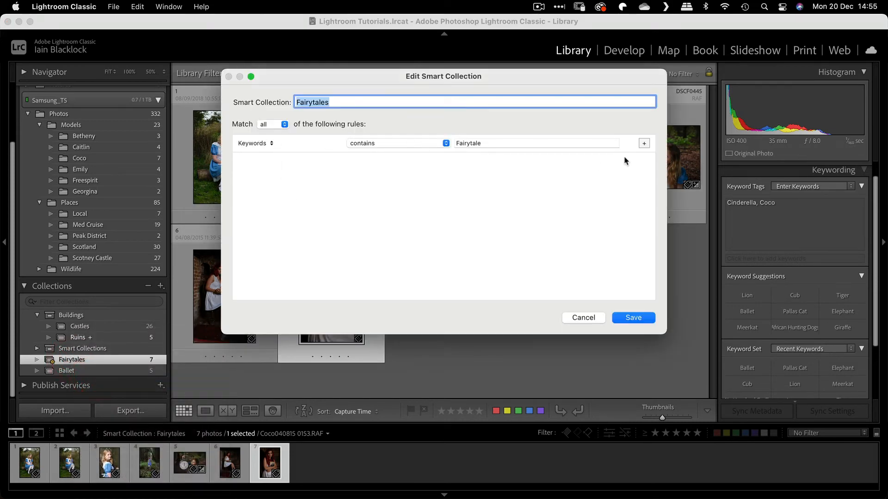
click(645, 143)
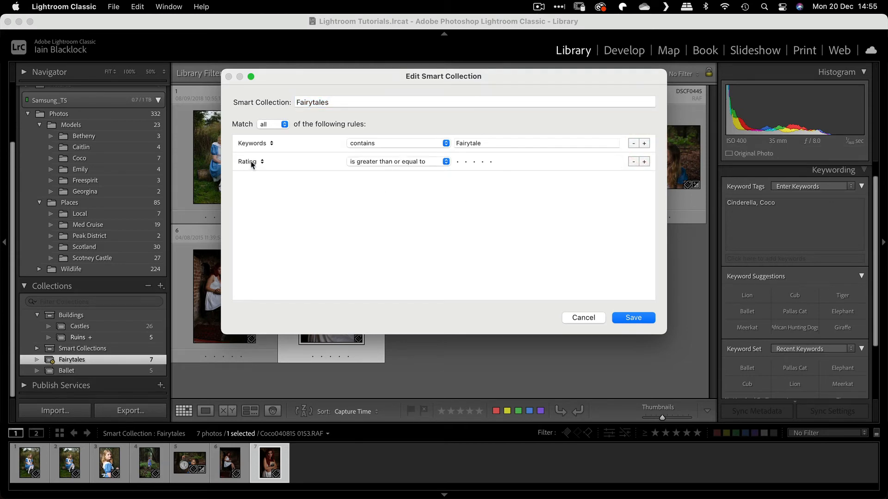
click(490, 162)
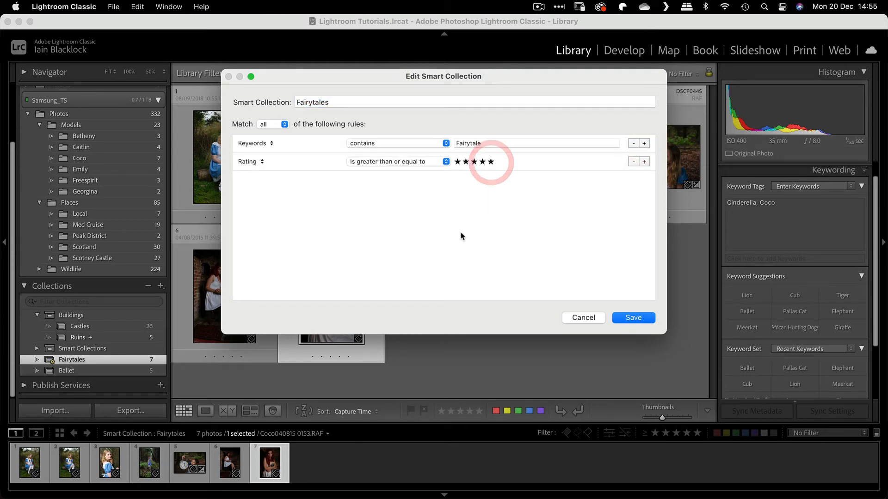
click(621, 317)
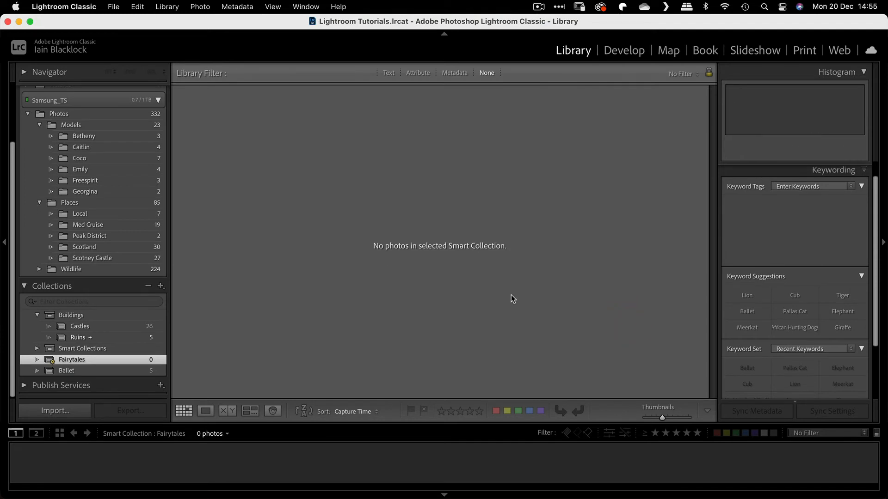
click(79, 159)
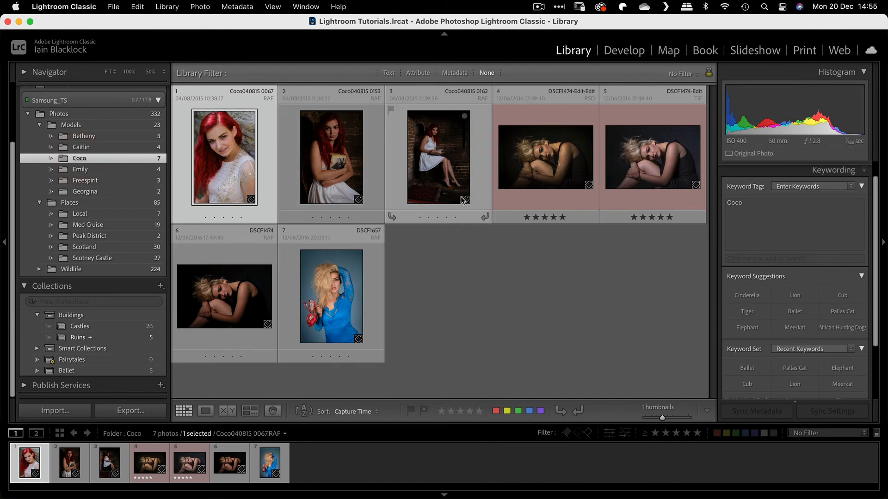
click(348, 218)
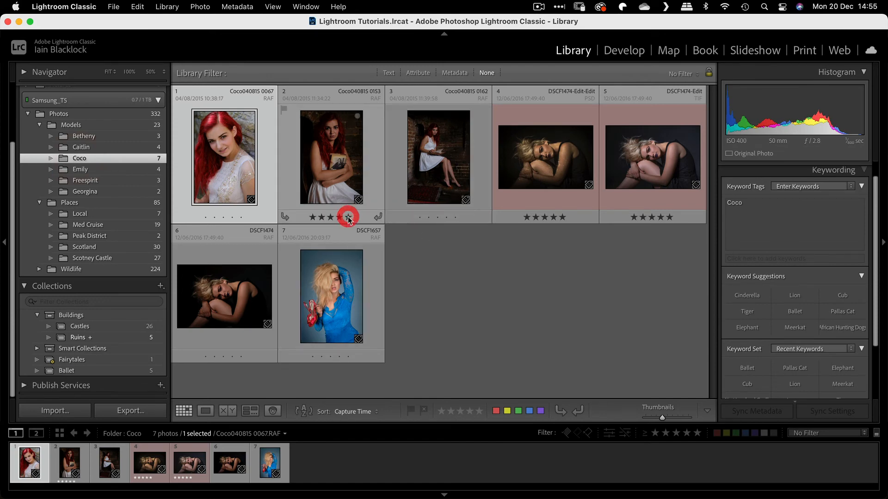
click(456, 217)
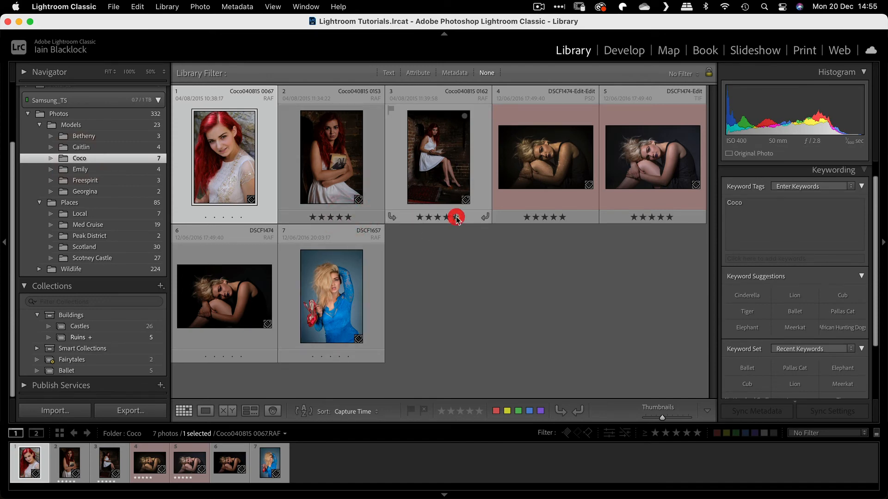
click(82, 360)
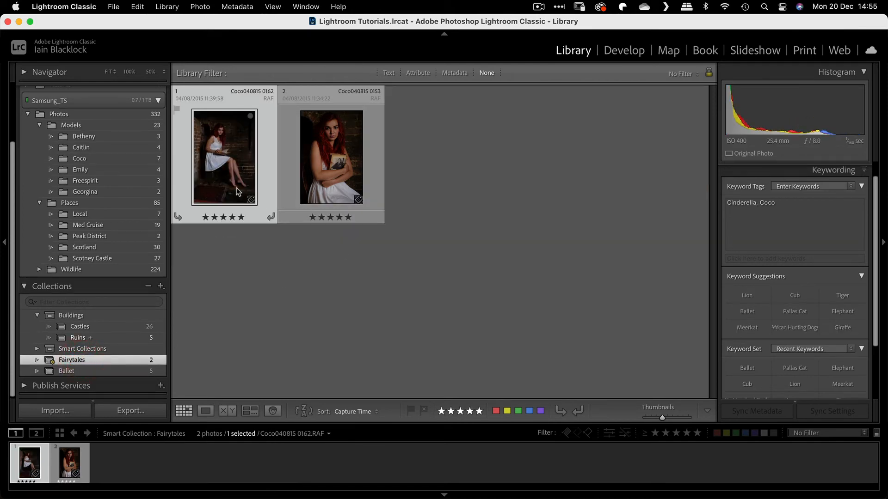
Rate photos DSCF0445 and DSCF0489 five stars in their model folder and view the Fairytales smart collection again.
click(73, 170)
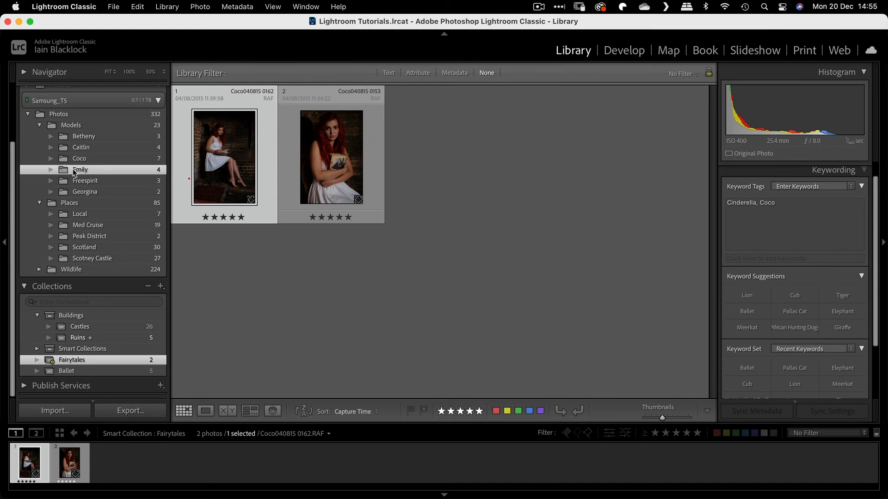
click(456, 218)
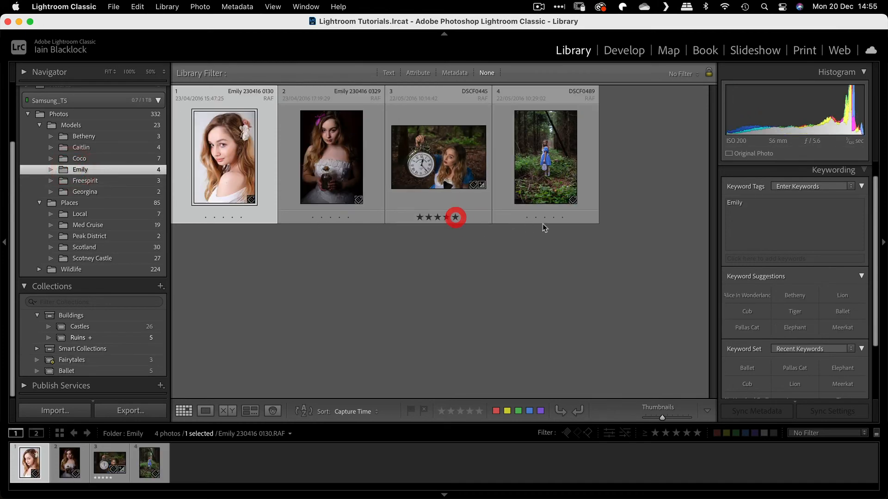
click(562, 217)
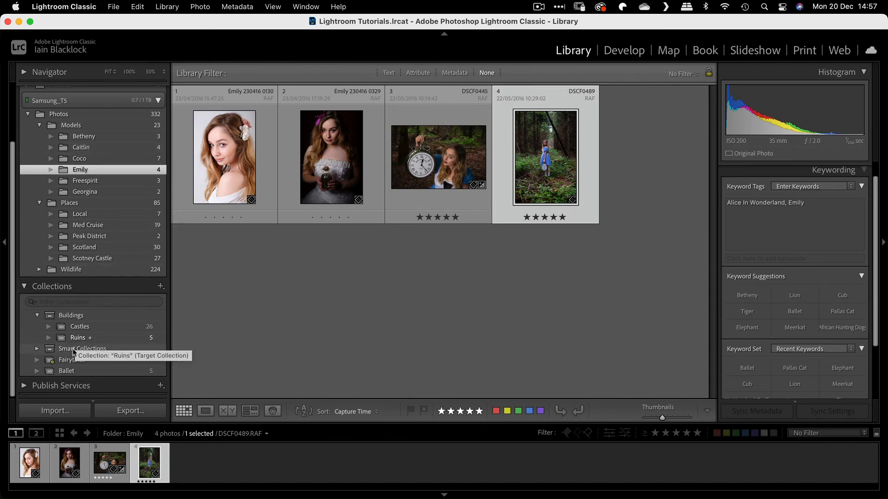
click(68, 360)
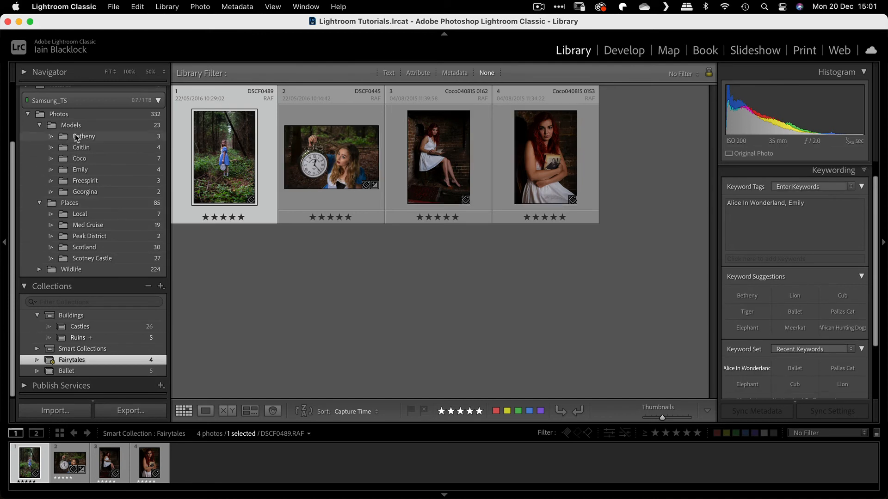
Rate photos DSCF5232, DSCF5271 and DSCF5279 five stars in the first model folder and reopen the Fairytales smart collection.
click(75, 135)
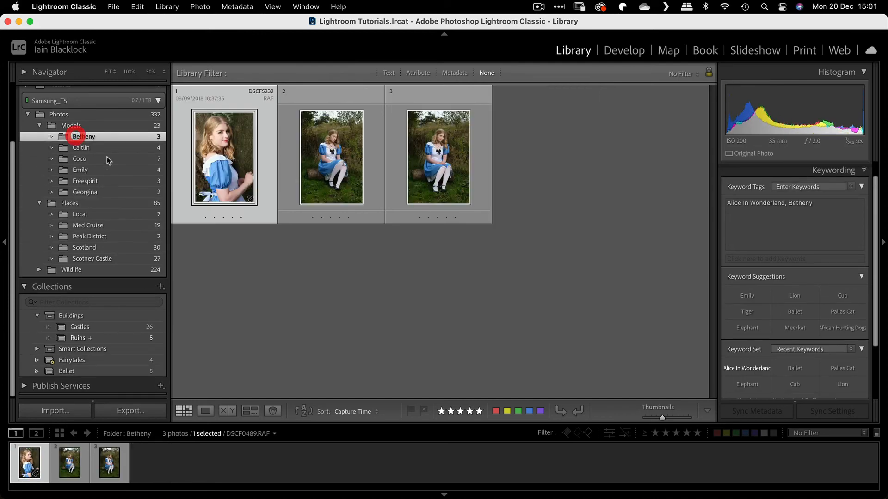
click(241, 217)
click(350, 218)
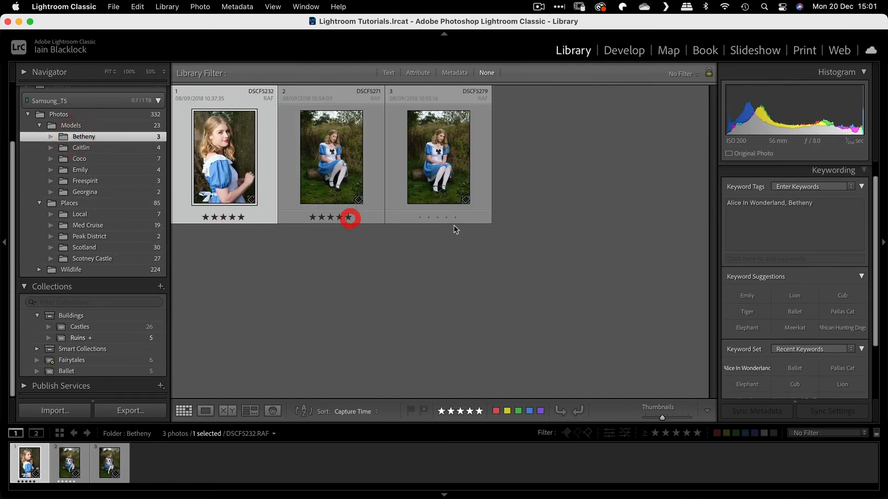
click(456, 217)
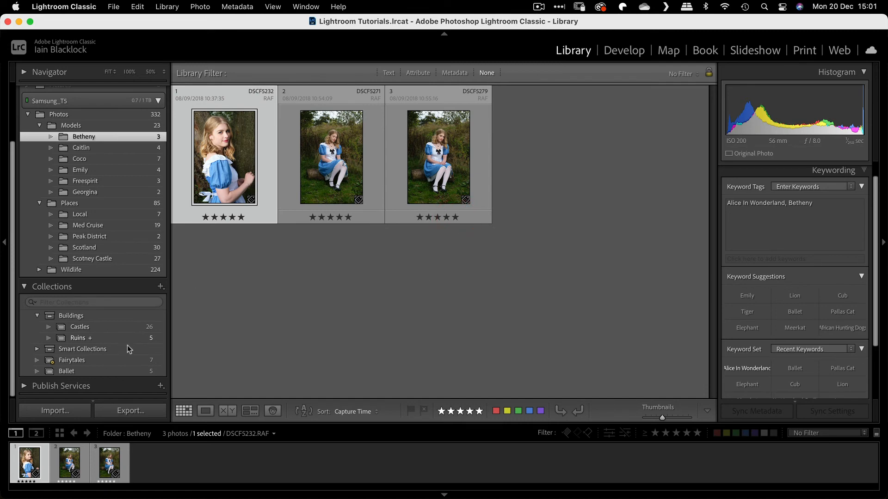
click(72, 360)
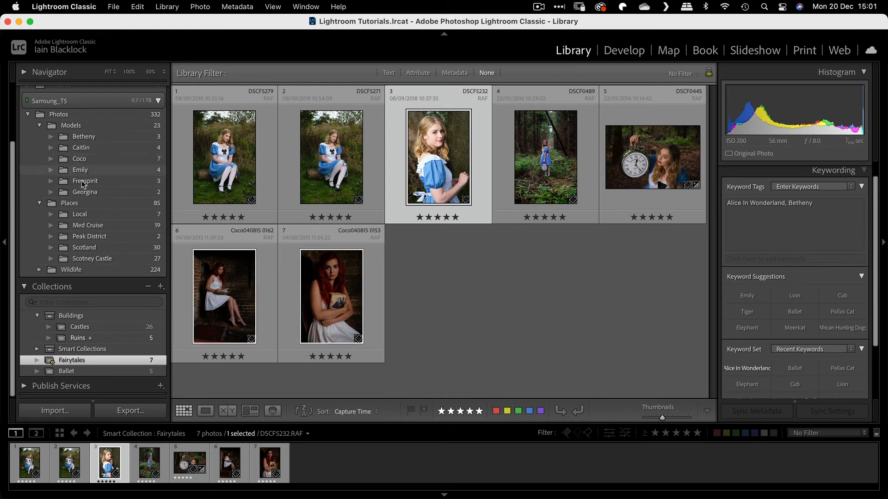
click(74, 171)
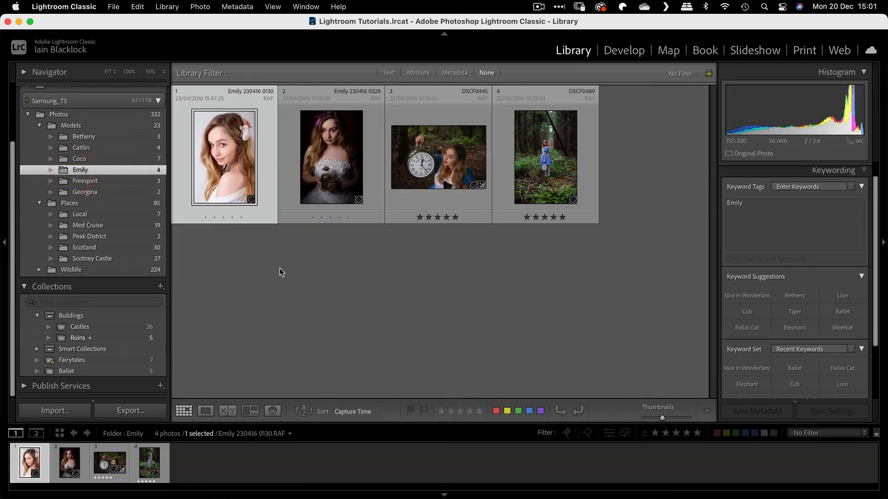
click(335, 161)
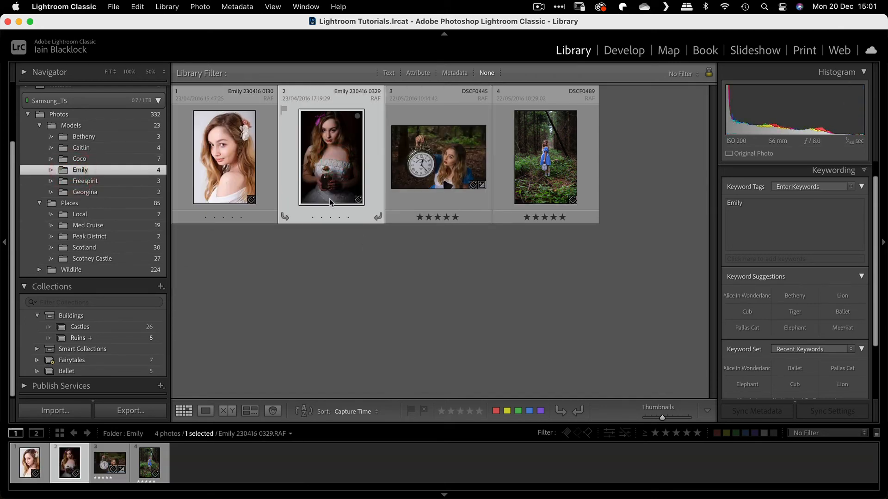
click(348, 217)
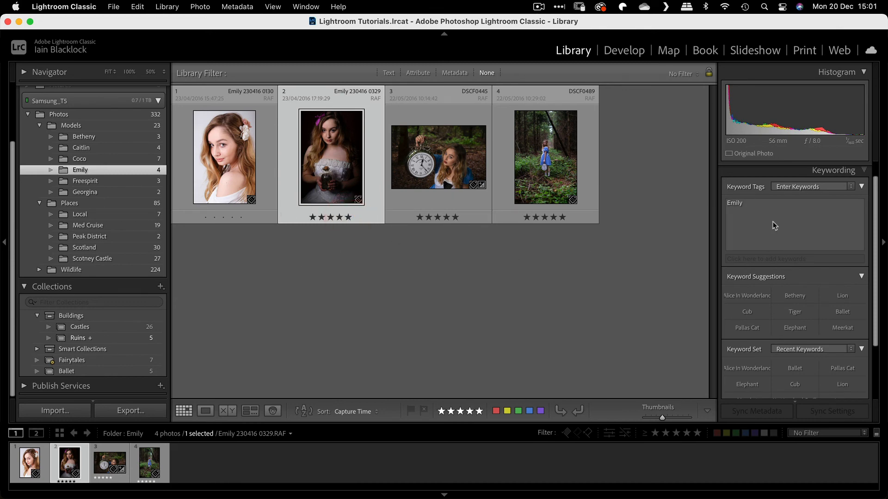
click(755, 203)
text(, Alice In Wonderland)
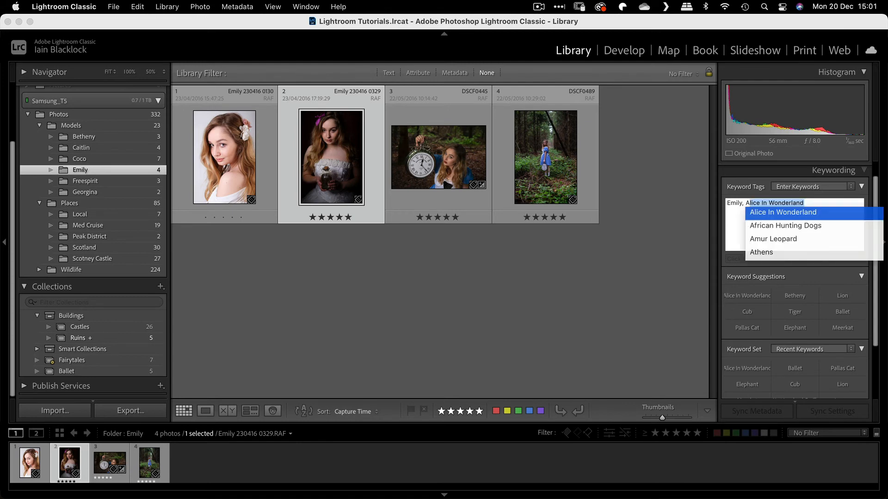
key(Return)
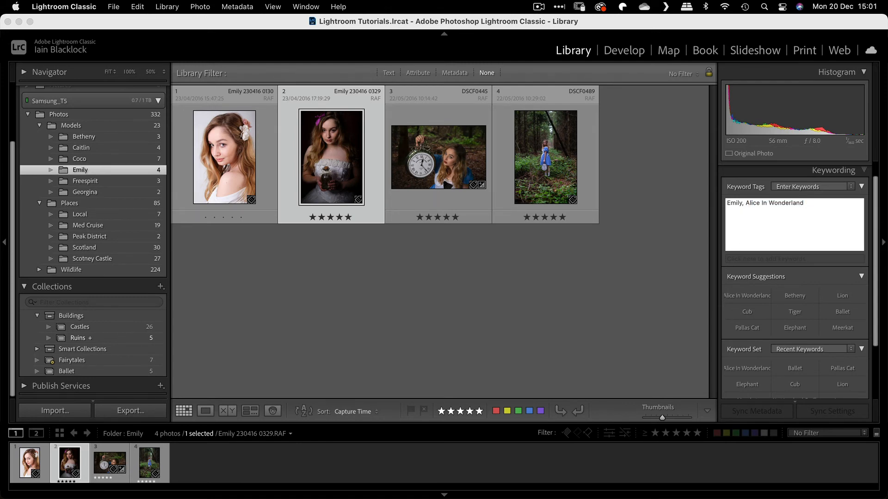
key(Return)
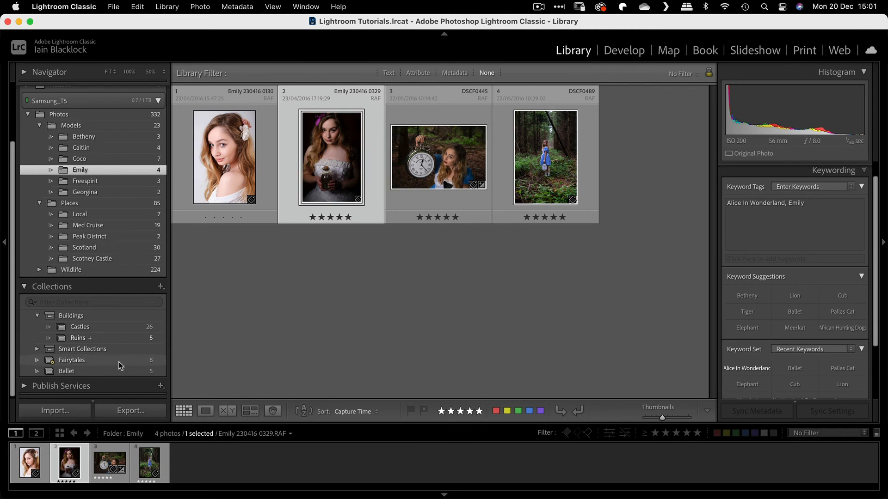
click(118, 361)
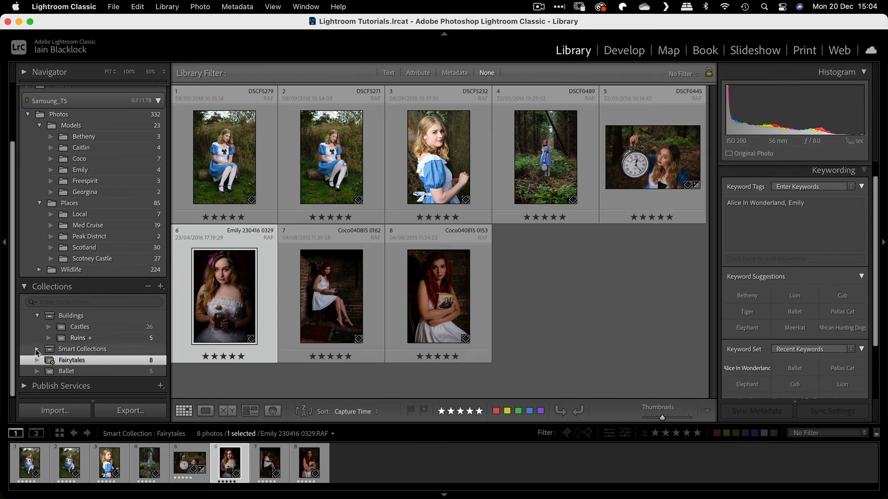
Expand the Smart Collections set and view the Five Stars, Colored Red and Past Month collections.
click(37, 350)
scroll(56, 352, down, 1)
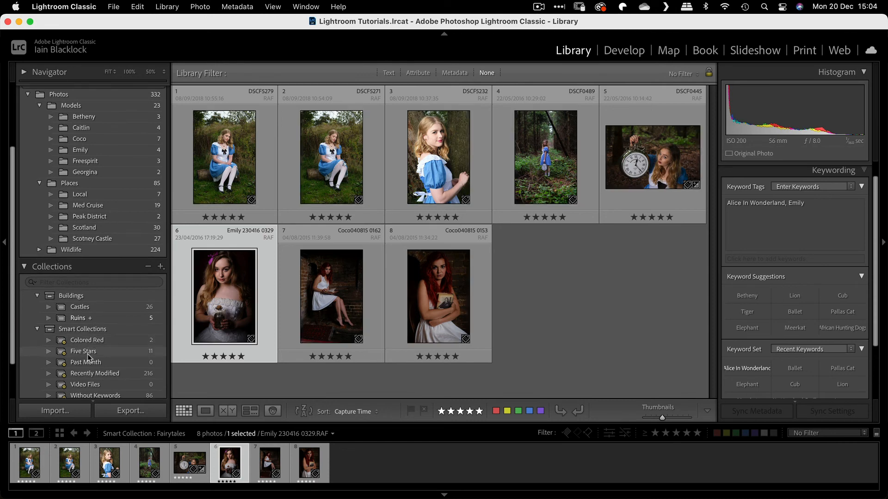
scroll(87, 354, down, 1)
click(74, 337)
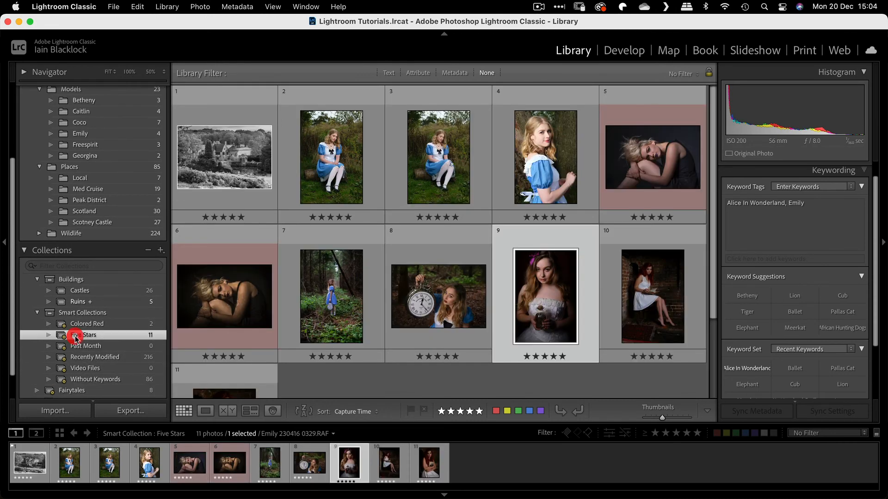
click(83, 325)
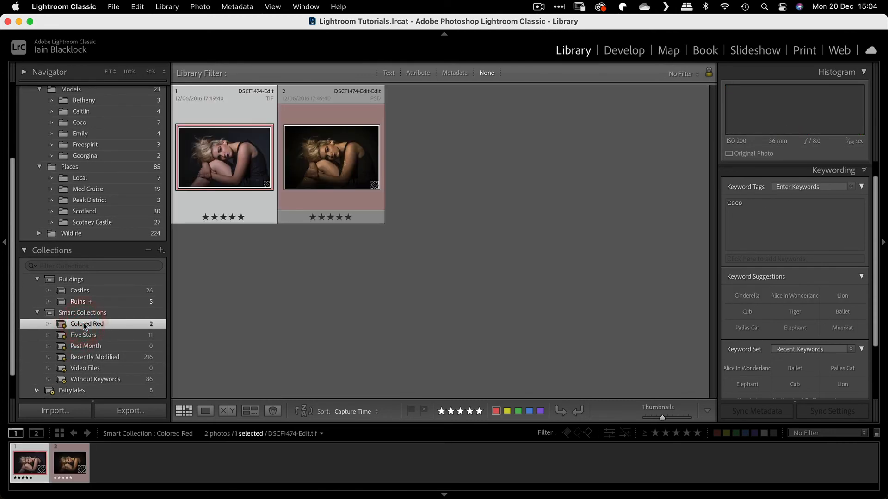
click(80, 348)
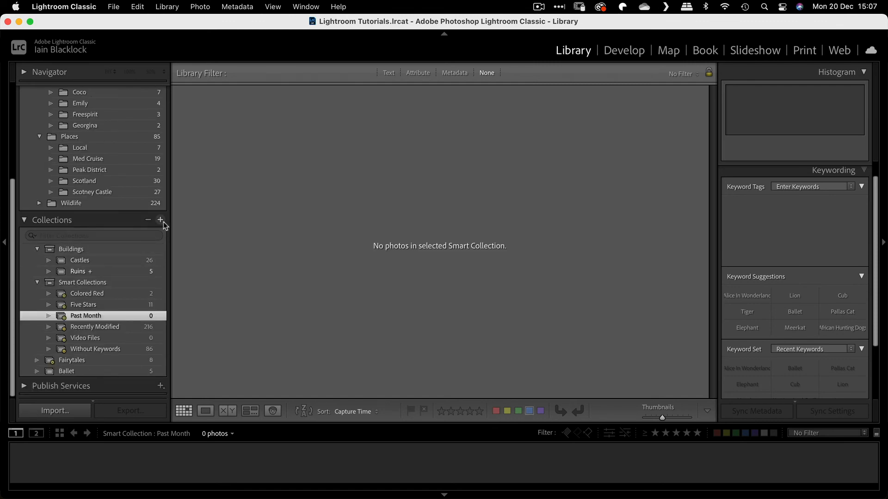
Create a collection set named Styles that is not placed inside another collection set.
click(160, 221)
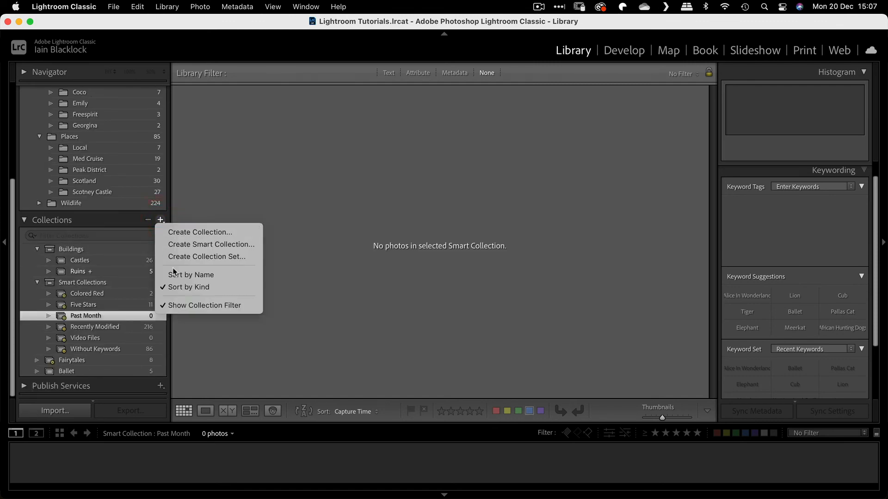
click(186, 257)
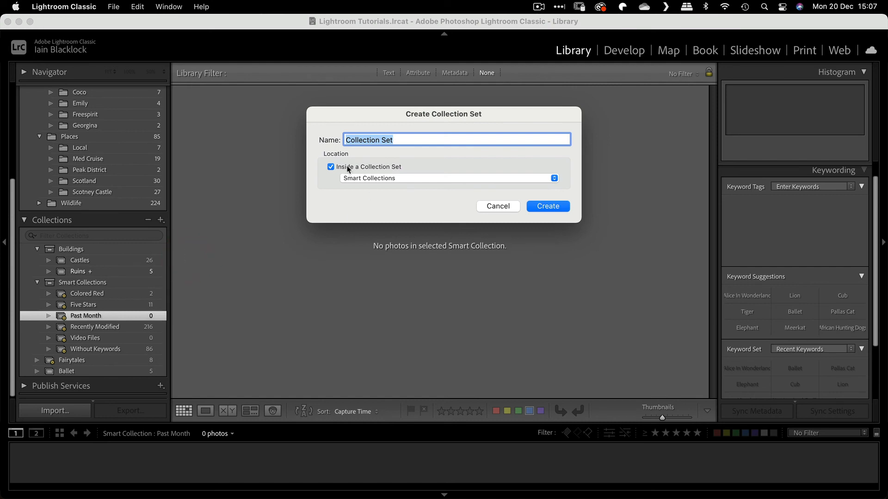
click(330, 167)
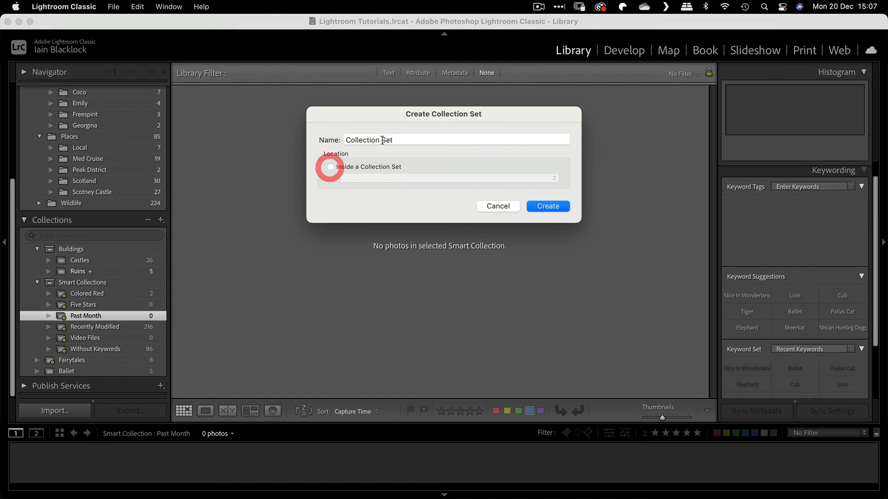
key(Tab)
click(310, 141)
text(S)
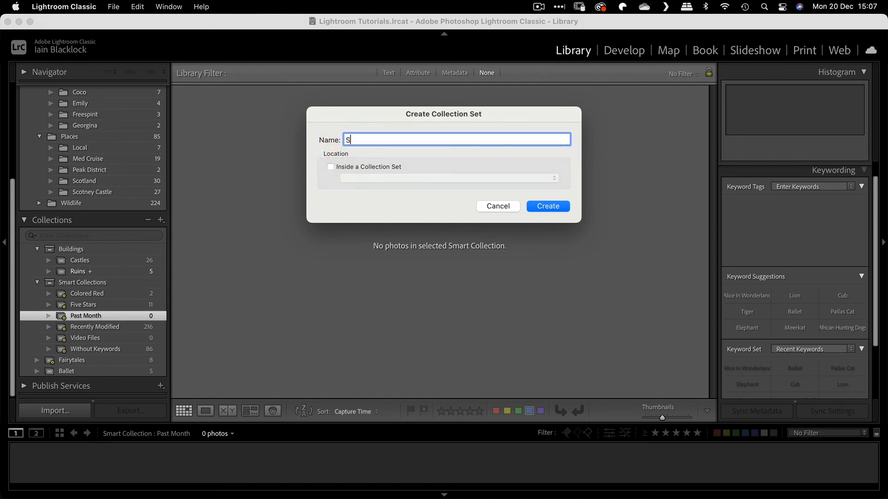
text(tyles)
key(Return)
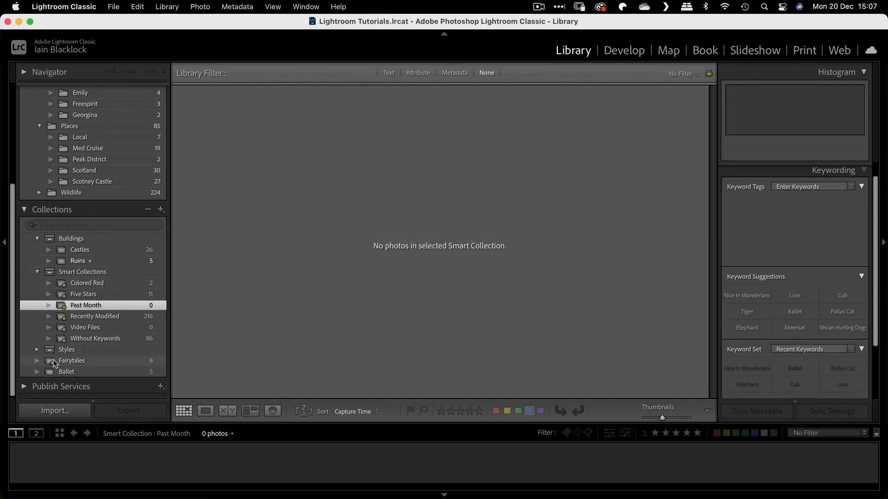
Move the Fairytales smart collection and the Ballet collection into the Styles collection set.
drag(63, 362, 64, 352)
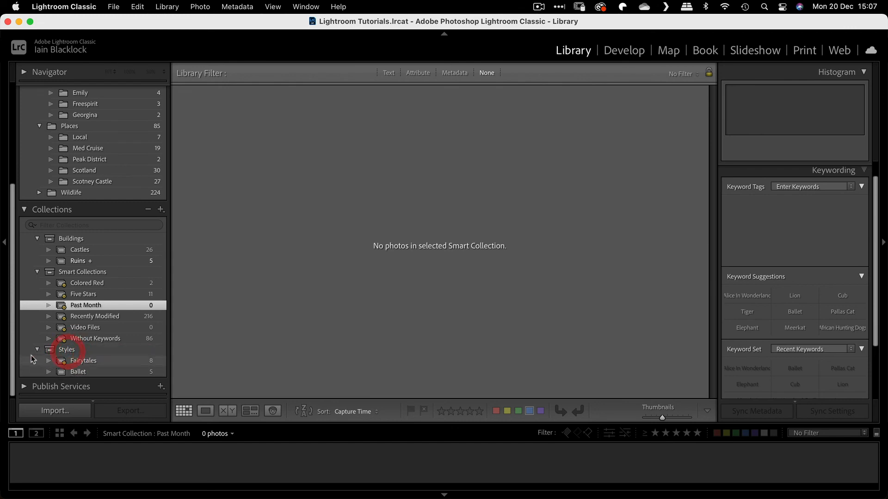
scroll(38, 362, down, 1)
scroll(39, 360, up, 1)
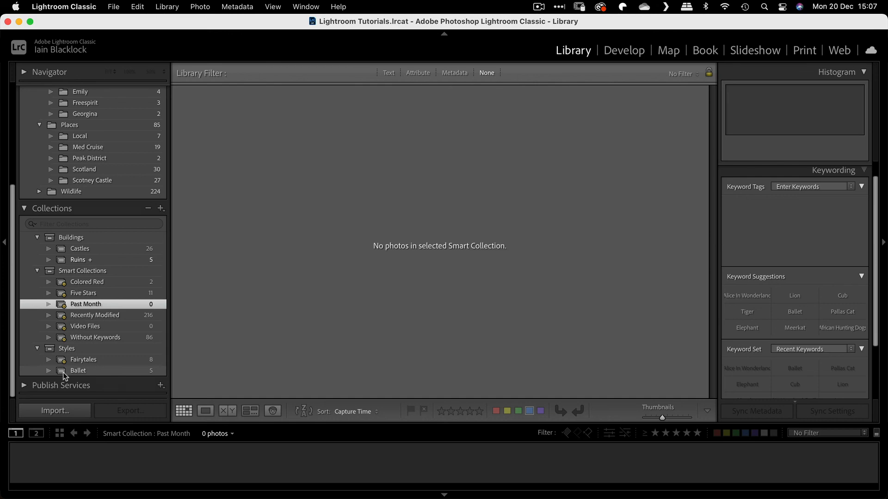
Collapse the Buildings, Smart Collections and Styles sets in the collections list.
click(36, 272)
click(37, 305)
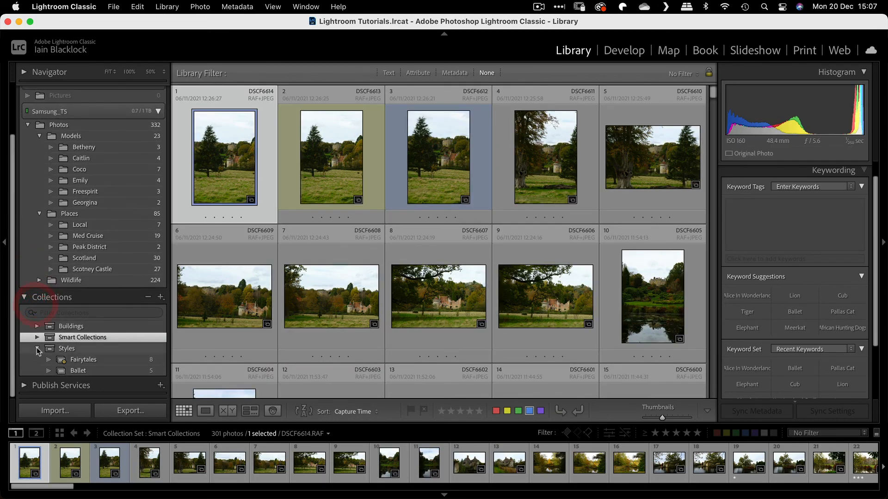
click(37, 348)
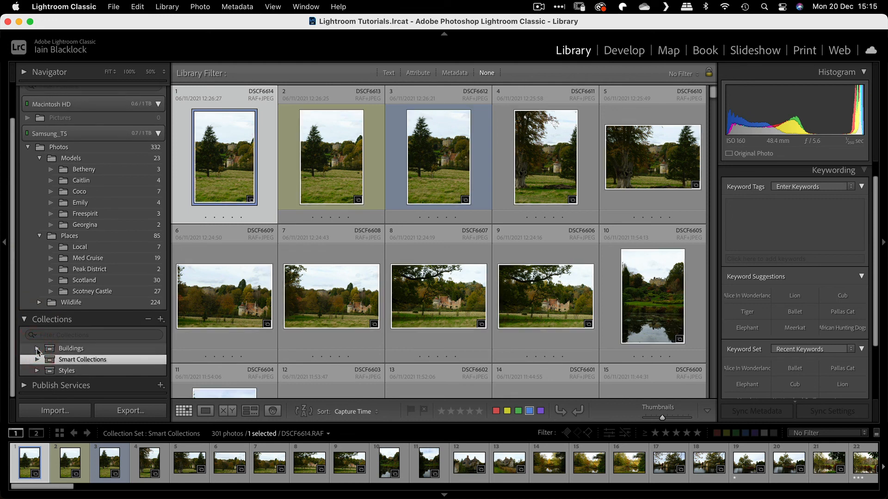